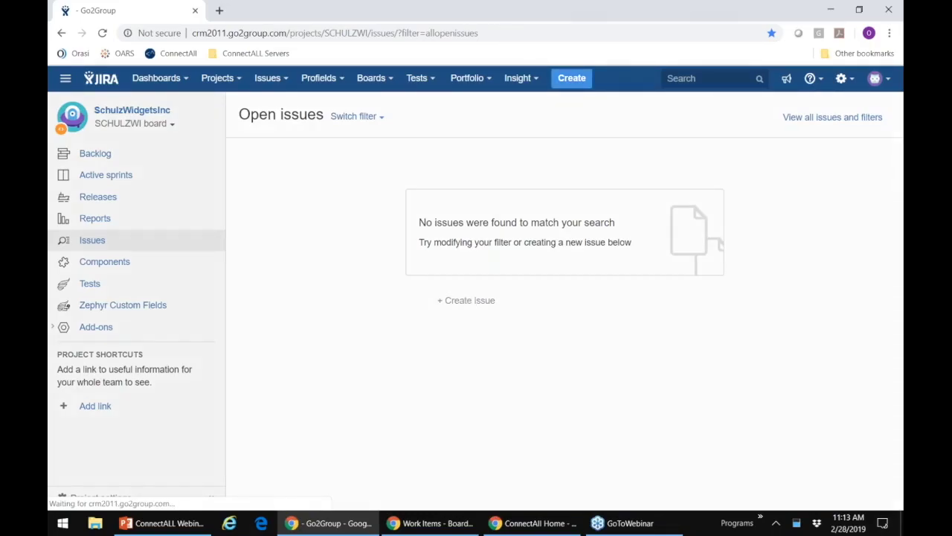
# Start a new SchulzWidgetsInc story and enter a summary made of the colleague's first name in possessive form plus "Big Idea"
pyautogui.click(571, 78)
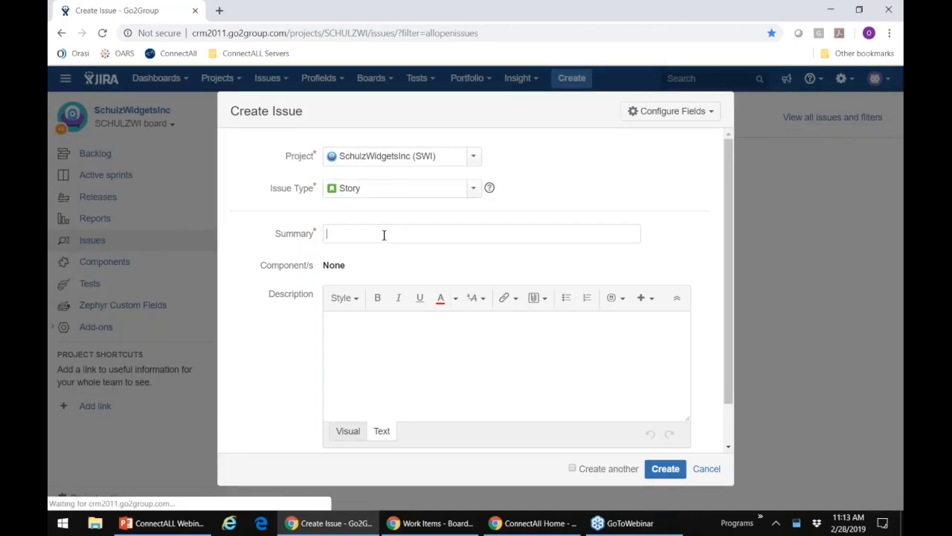
pyautogui.write('Lance')
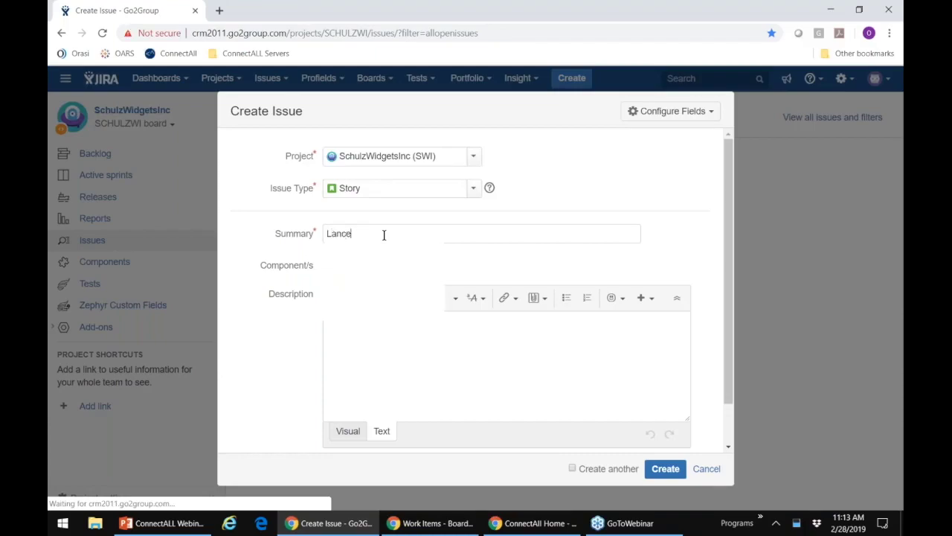
pyautogui.write("'s Big Ide")
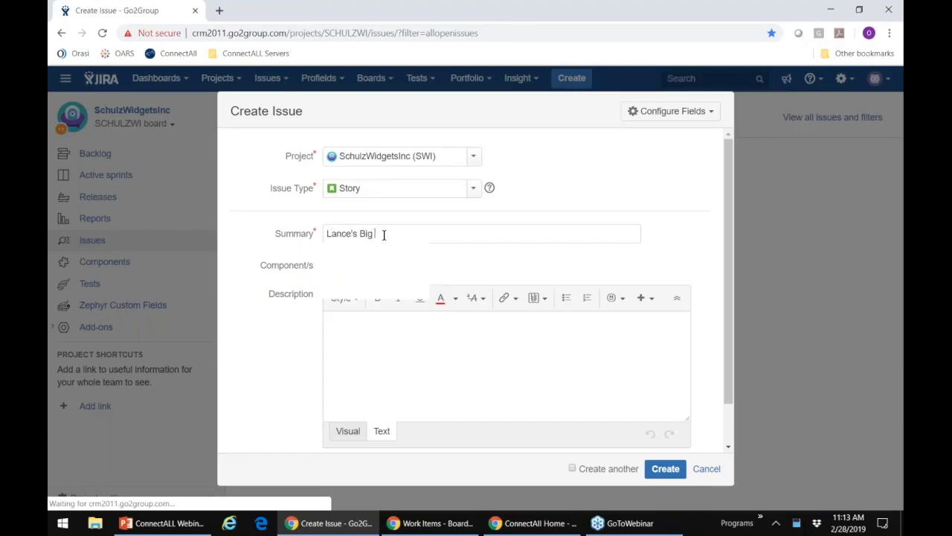
pyautogui.write('a')
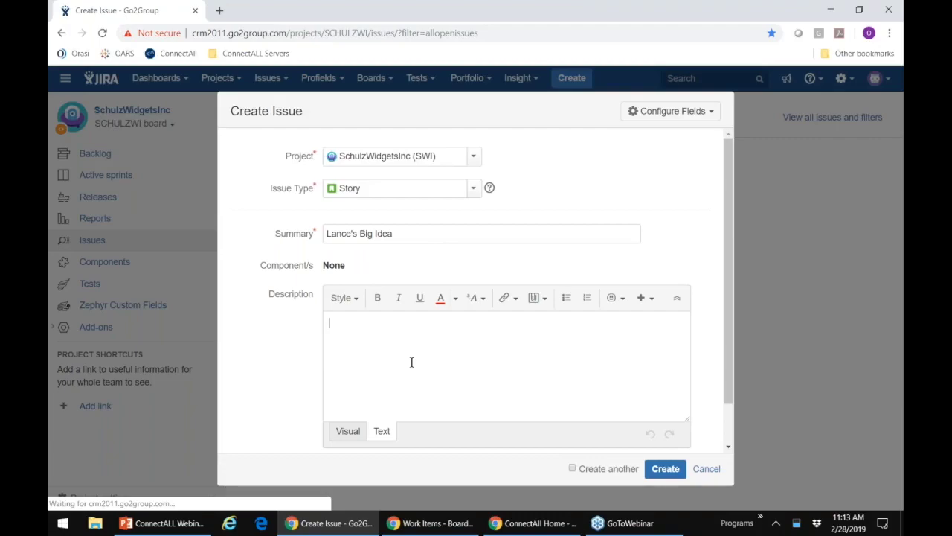
# Enter the story description "This idea will change the world! Do Something...."
pyautogui.write("Don't")
pyautogui.press('BackSpace')
pyautogui.press('BackSpace')
pyautogui.press('BackSpace')
pyautogui.press('BackSpace')
pyautogui.press('BackSpace')
pyautogui.write('This idea will change the ')
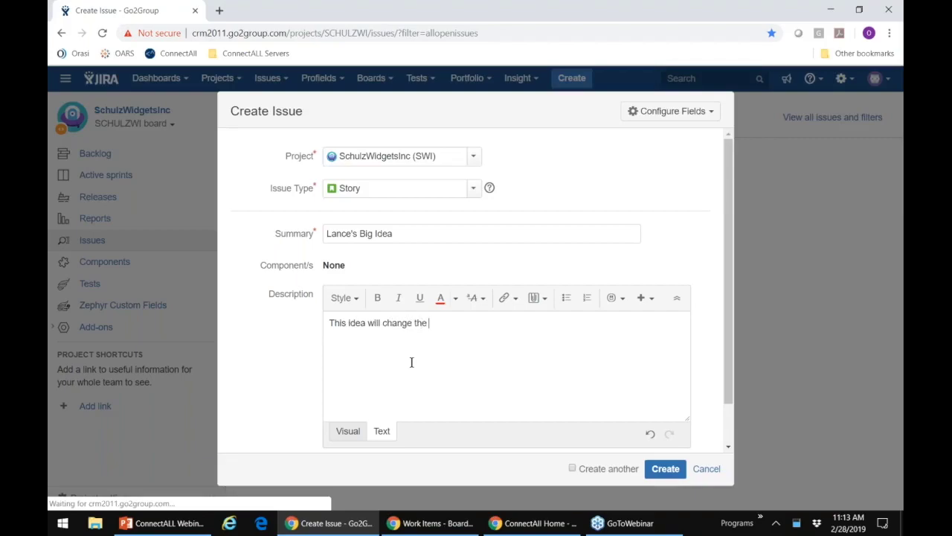
pyautogui.write('world!')
pyautogui.scroll(-1, 601, 352)
pyautogui.write('Do Something....')
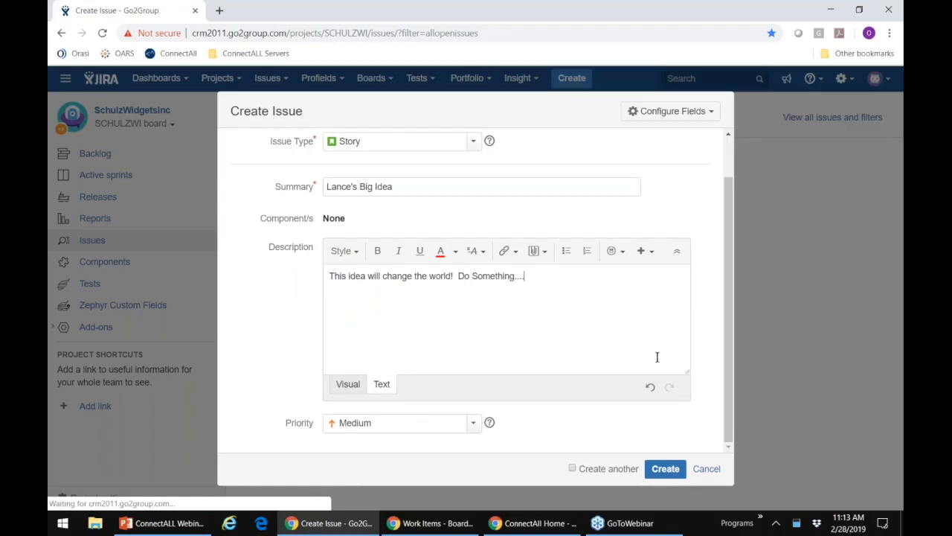
# Set the story's priority to Highest, create it, and refresh the open issues list
pyautogui.click(419, 421)
pyautogui.press('Return')
pyautogui.click(669, 471)
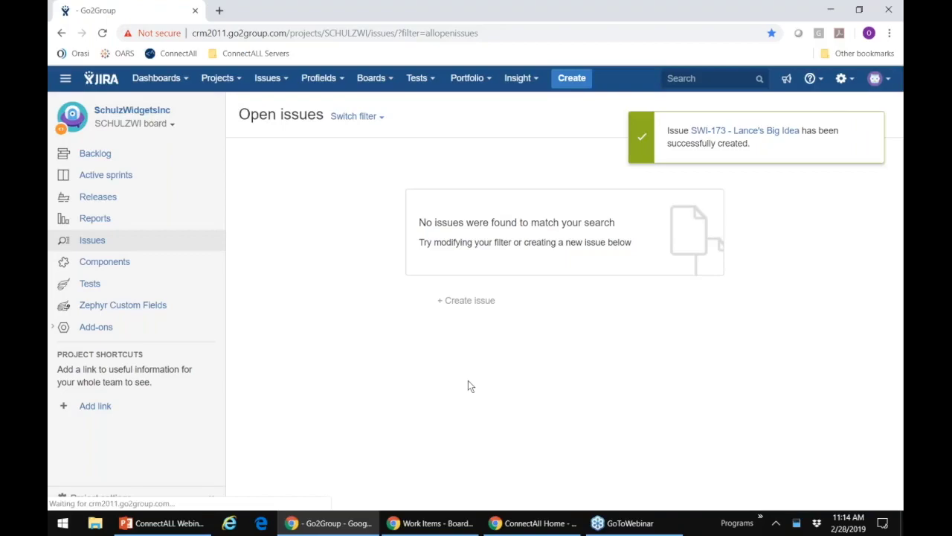
pyautogui.click(102, 33)
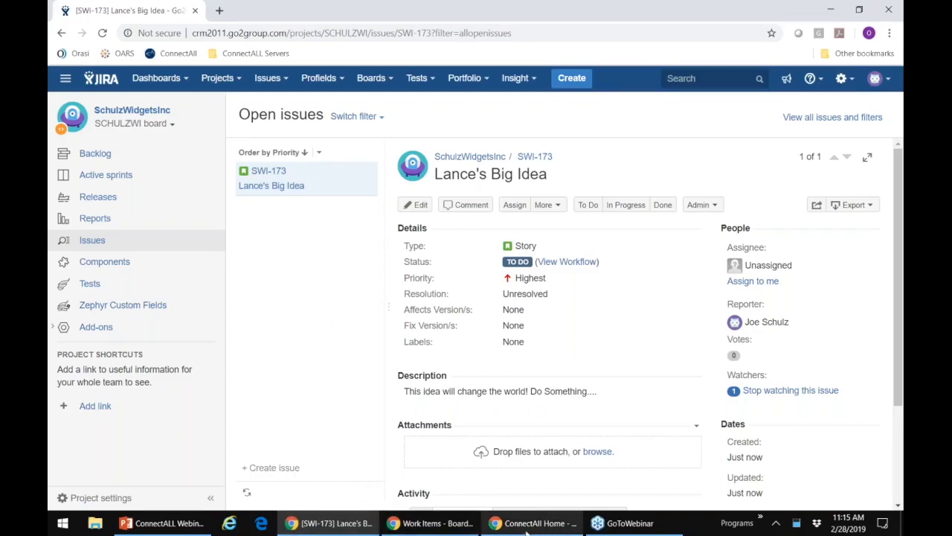
# Switch to the ConnectALL home page and choose Atlassian JIRA 5+ as Application 1
pyautogui.moveTo(542, 531)
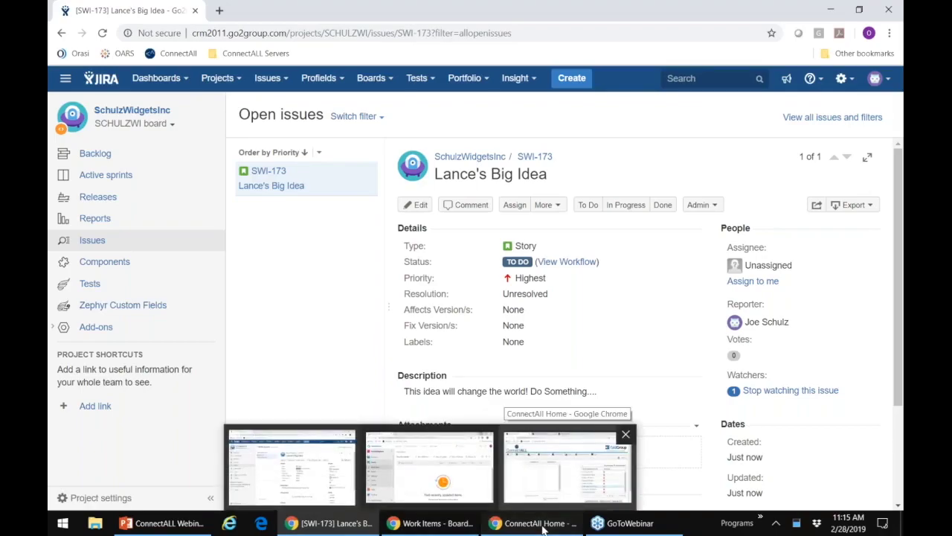
pyautogui.click(587, 461)
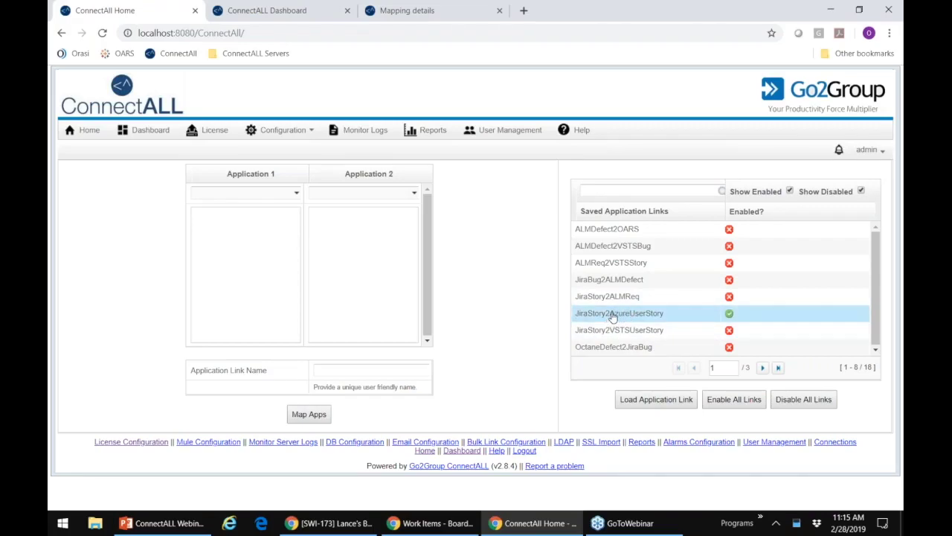
pyautogui.click(280, 193)
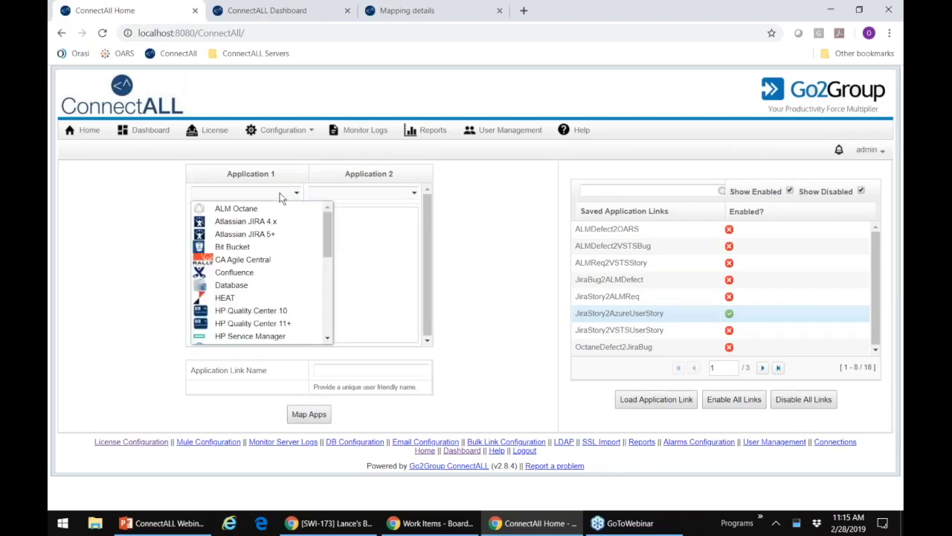
pyautogui.scroll(-1, 329, 240)
pyautogui.moveTo(329, 240)
pyautogui.mouseDown()
pyautogui.moveTo(326, 323)
pyautogui.moveTo(327, 241)
pyautogui.mouseUp()
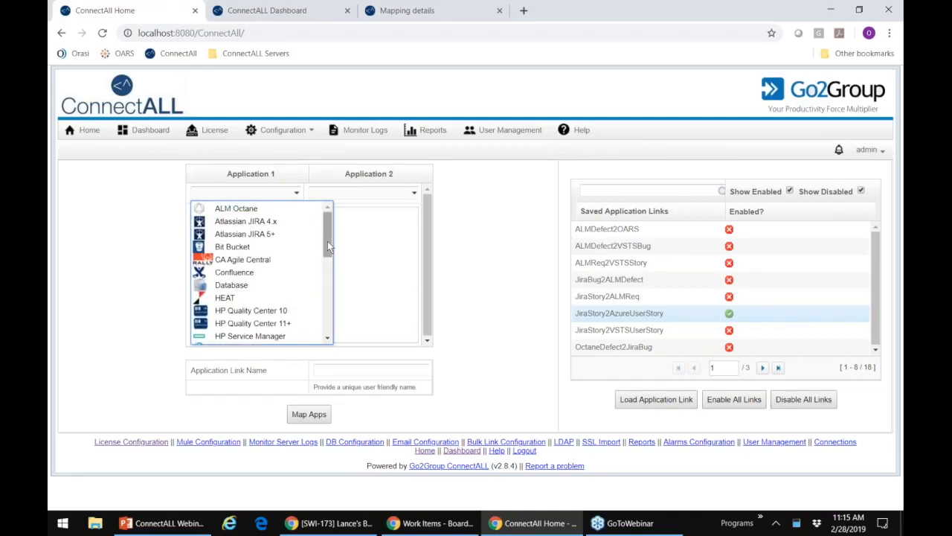
pyautogui.click(273, 234)
# Choose Microsoft VSTS/TFS2015+ as Application 2 of the application link
pyautogui.click(361, 194)
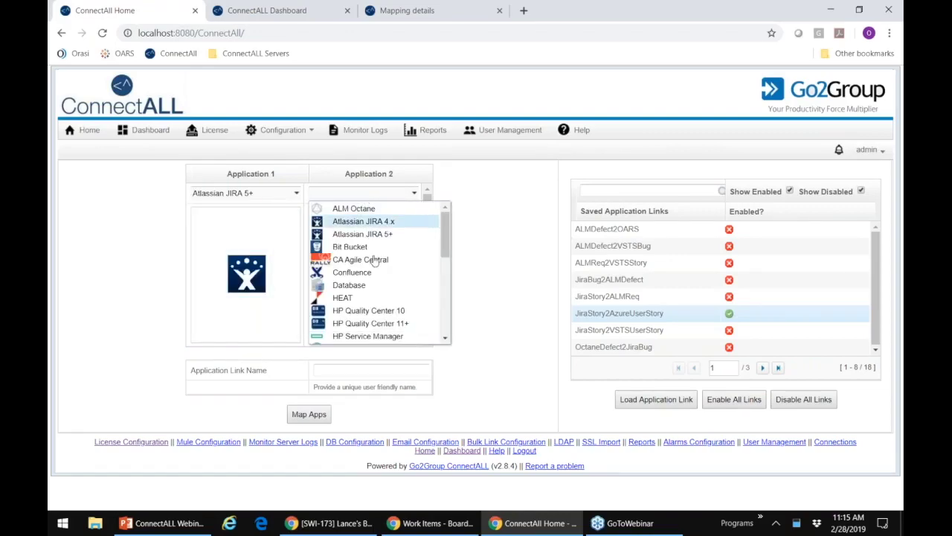
pyautogui.scroll(-1, 381, 281)
pyautogui.scroll(-5, 381, 281)
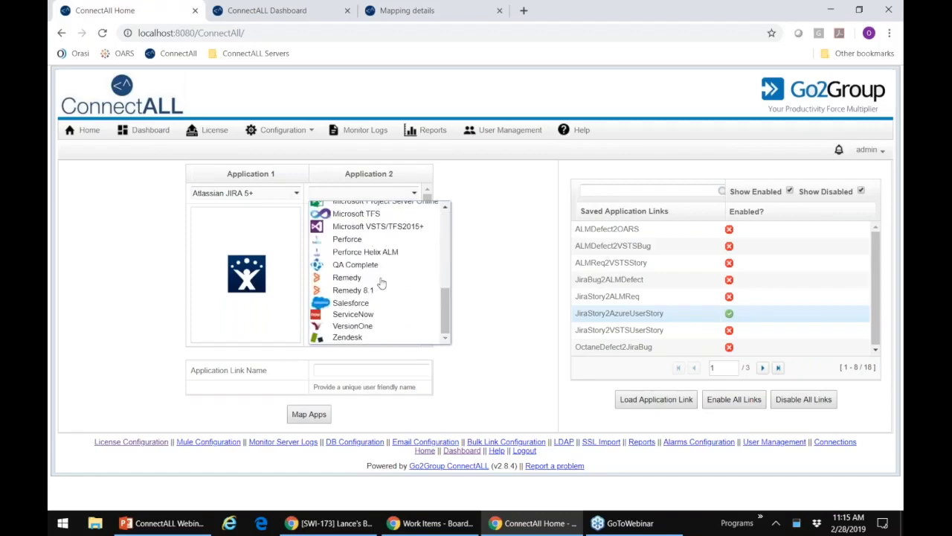
pyautogui.click(386, 226)
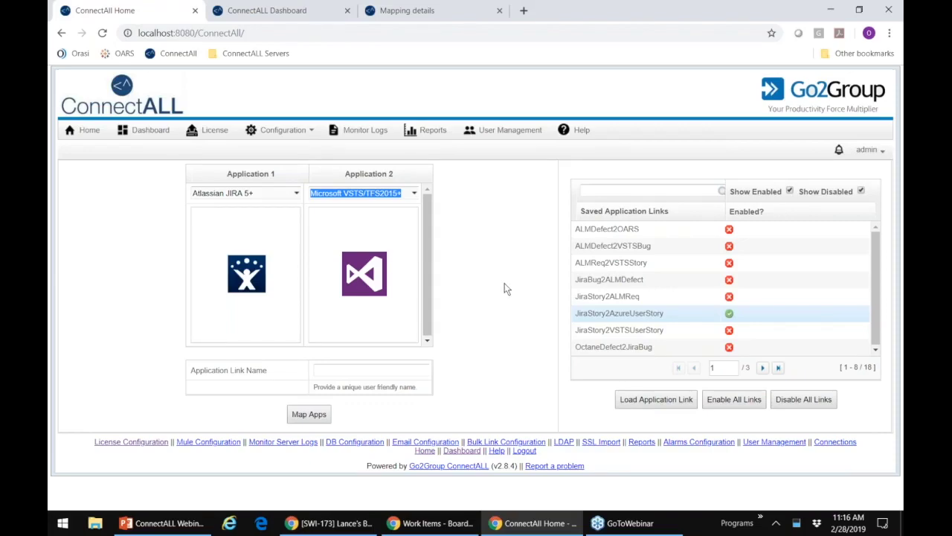
# Open the ConnectALL dashboard and examine the source and destination IDs in the sync activity entry for SWI-173
pyautogui.click(439, 11)
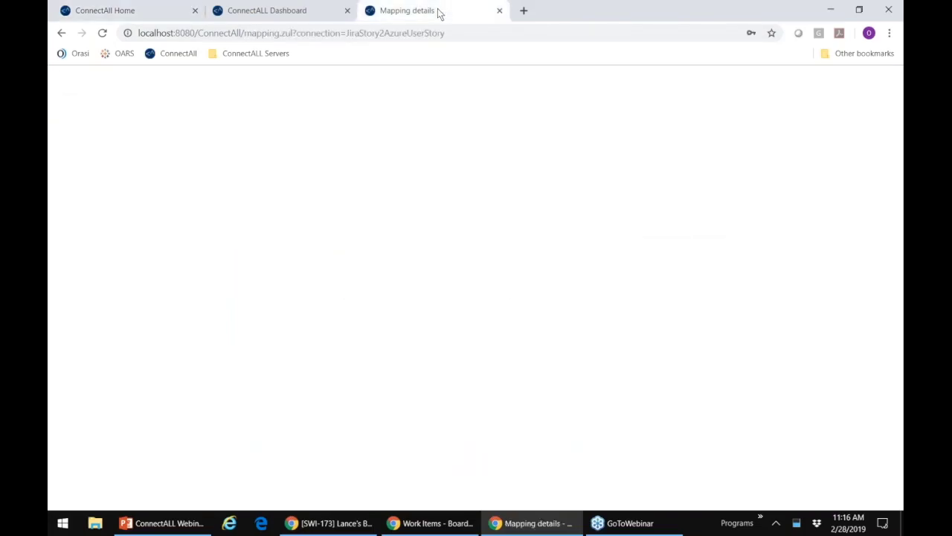
pyautogui.click(317, 12)
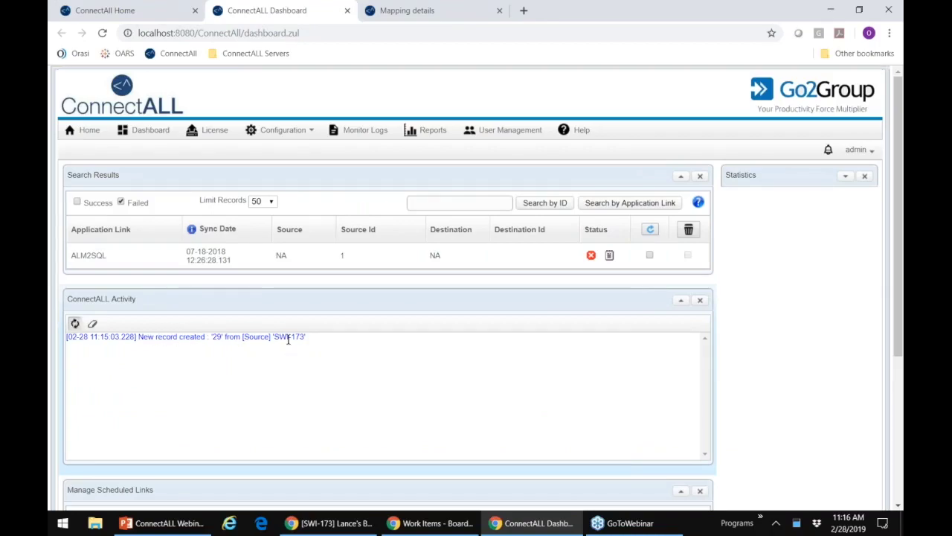
pyautogui.moveTo(274, 336); pyautogui.dragTo(303, 336)
pyautogui.click(222, 337)
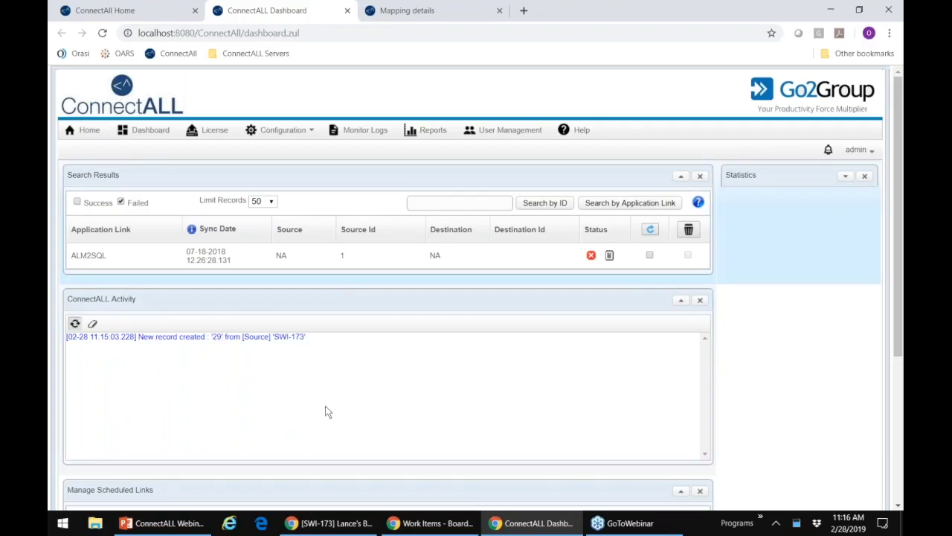
# Switch to Azure DevOps, refresh the work items, open the synced user story 29, and inspect its JIRA ID
pyautogui.click(444, 524)
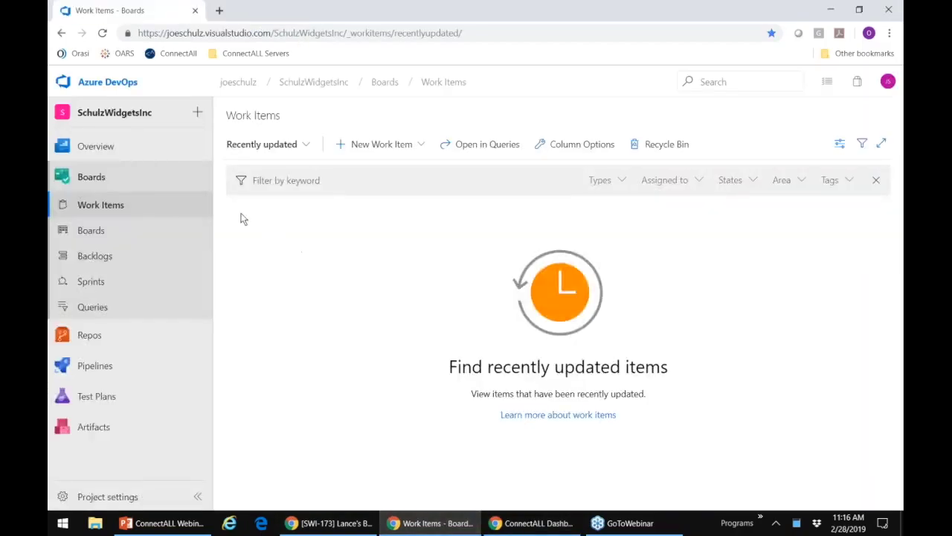
pyautogui.click(102, 33)
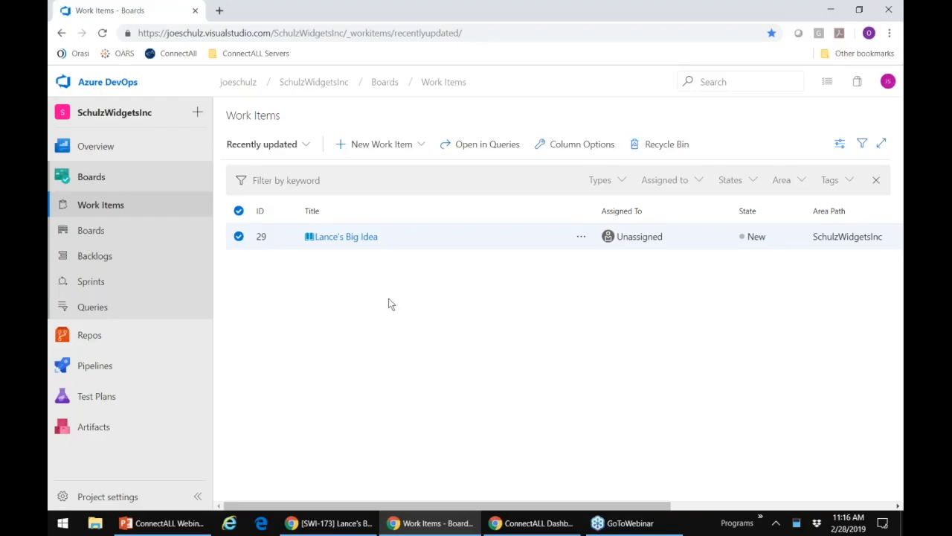
pyautogui.click(350, 238)
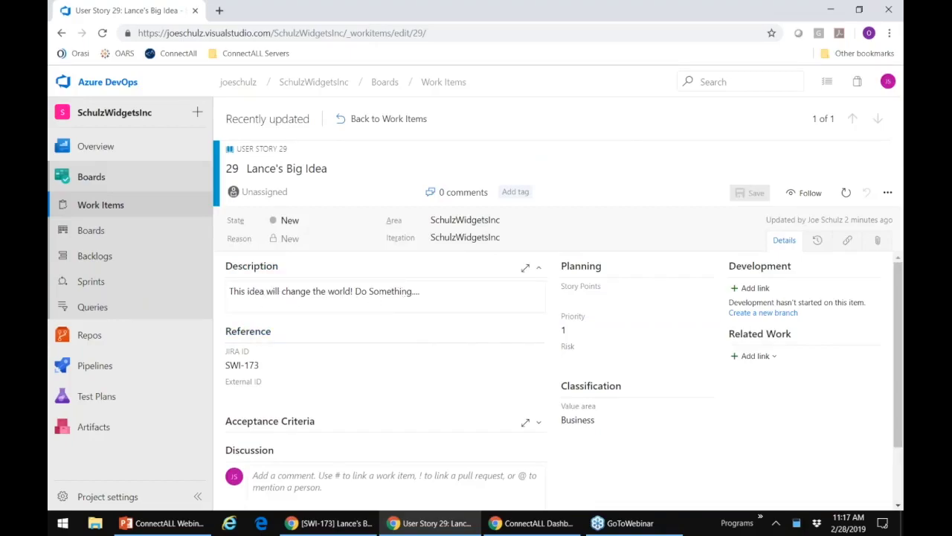
pyautogui.click(248, 366)
pyautogui.hotkey('ctrl', 'a')
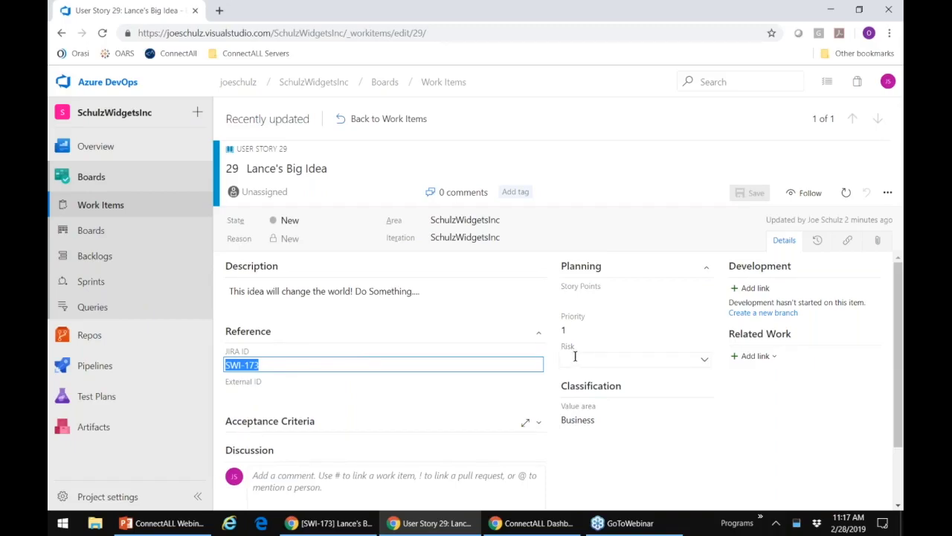
# Write a discussion comment on user story 29 addressing the colleague by first name: "this is a great idea! I'll to work immediately!"
pyautogui.scroll(-1, 574, 357)
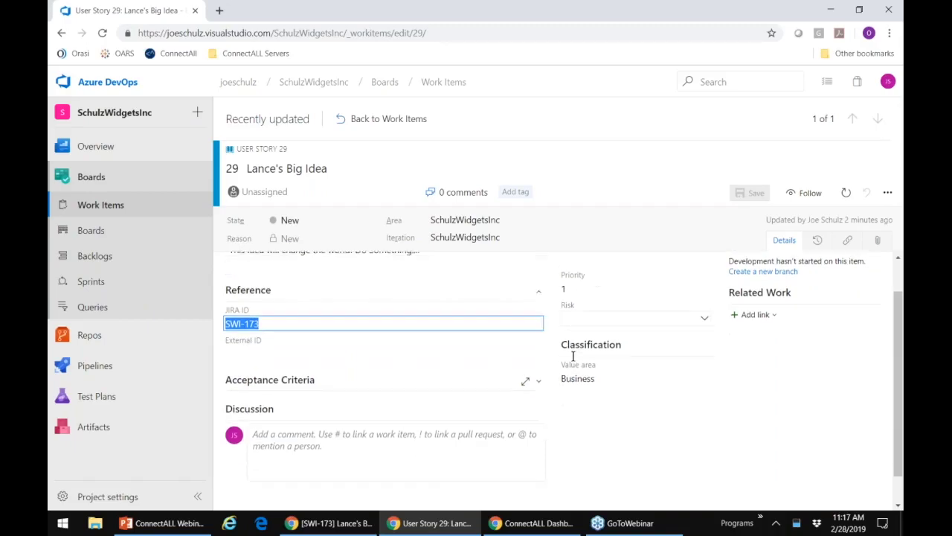
pyautogui.click(406, 413)
pyautogui.write('Lance,')
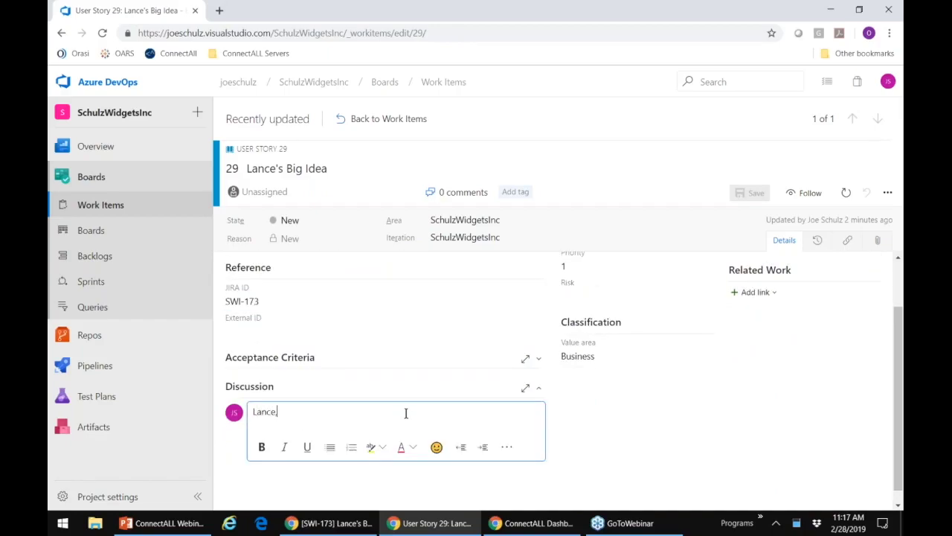
pyautogui.write(' this is a gre')
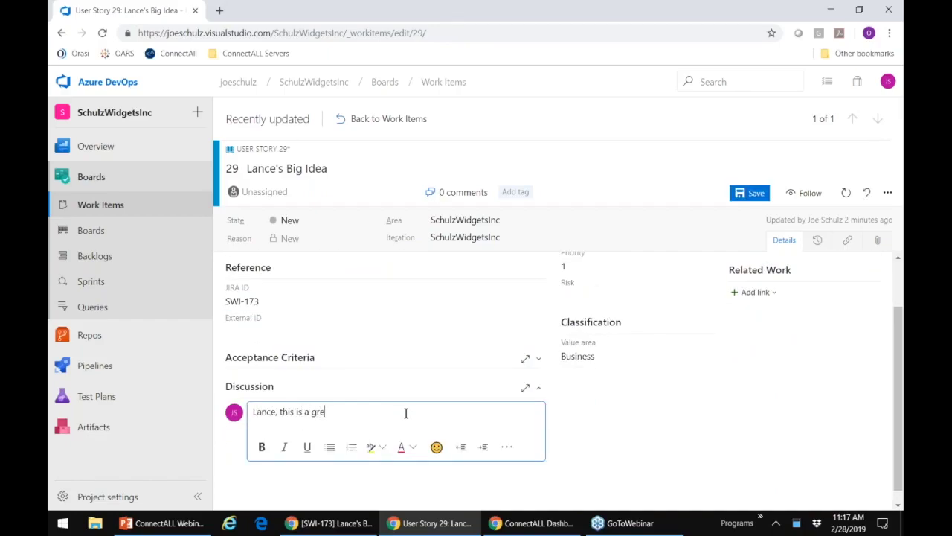
pyautogui.write('at idea!  I')
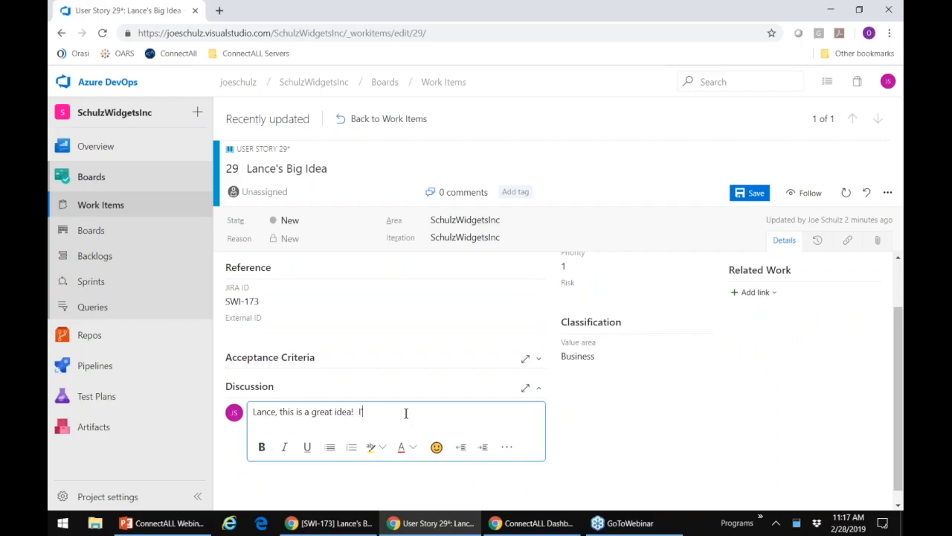
pyautogui.write("'ll to work immediately!")
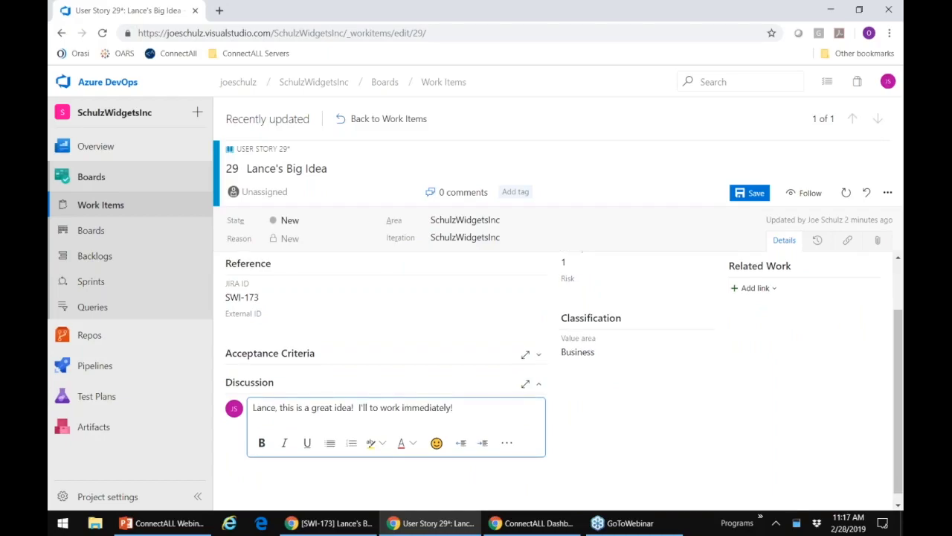
# Attach Sample Screenshot.JPG from the Documents folder to user story 29 and save the work item
pyautogui.scroll(2, 614, 432)
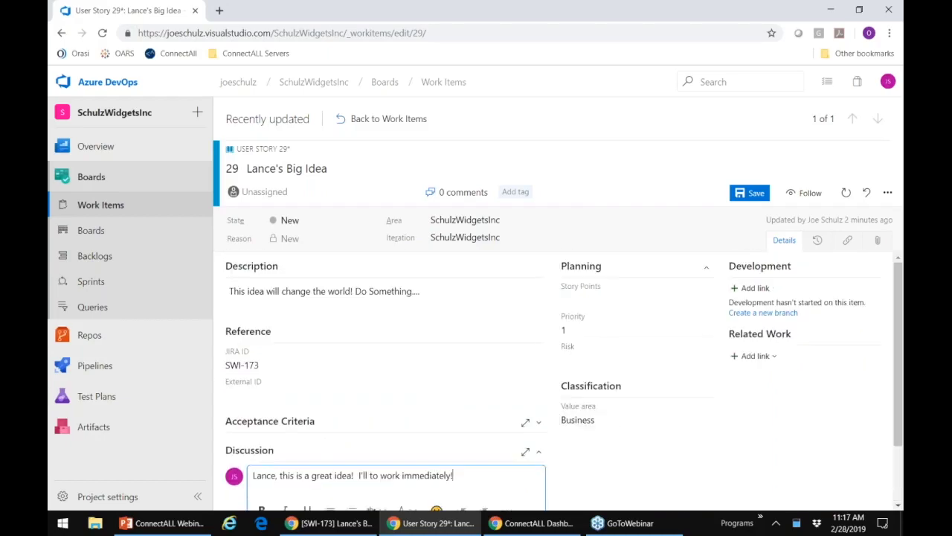
pyautogui.click(875, 241)
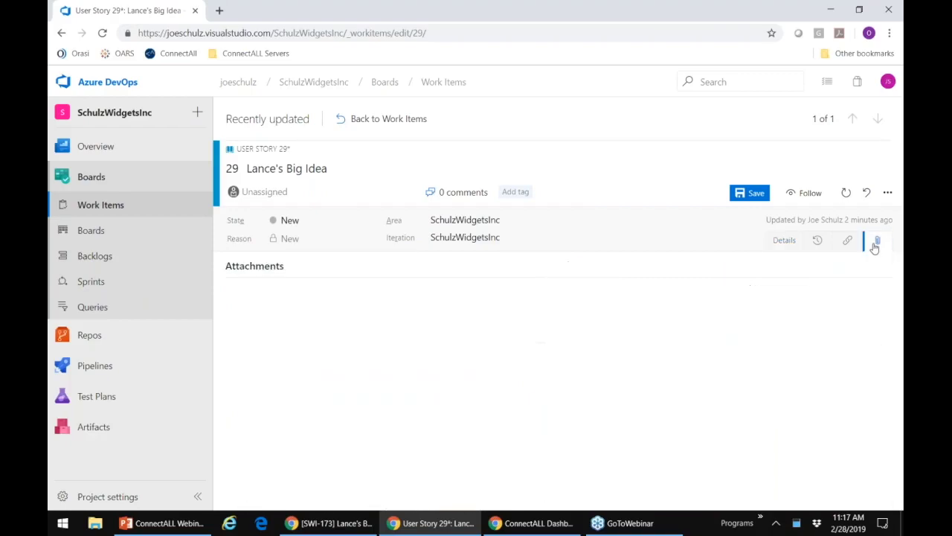
pyautogui.click(561, 457)
pyautogui.click(227, 186)
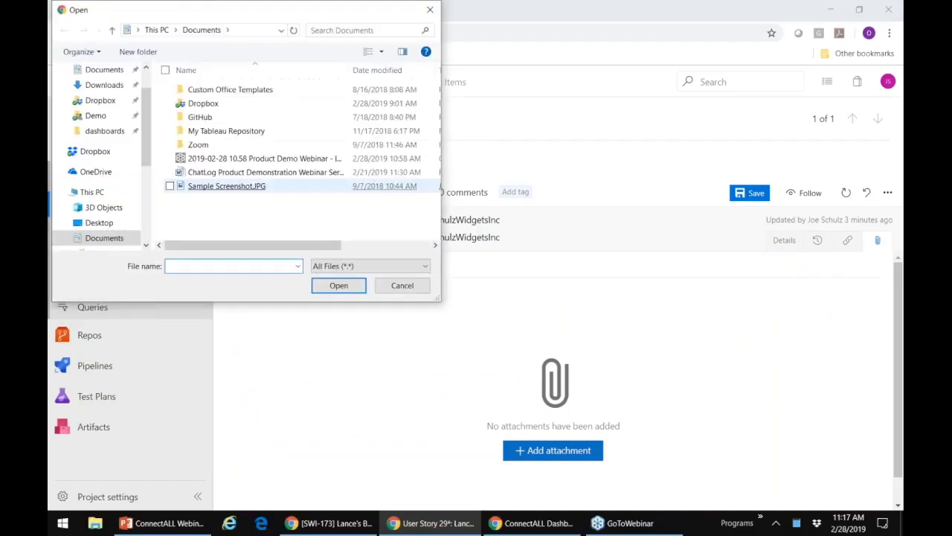
pyautogui.press('Return')
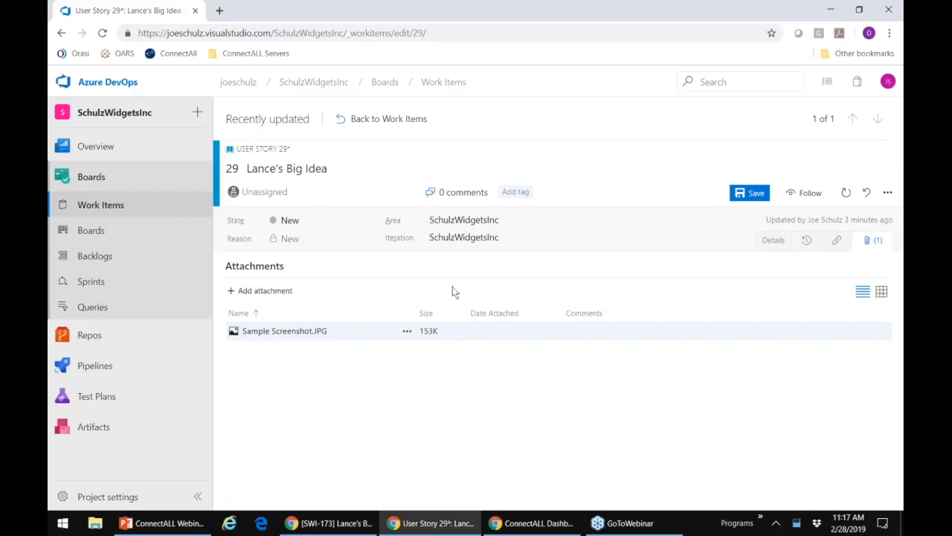
pyautogui.click(752, 193)
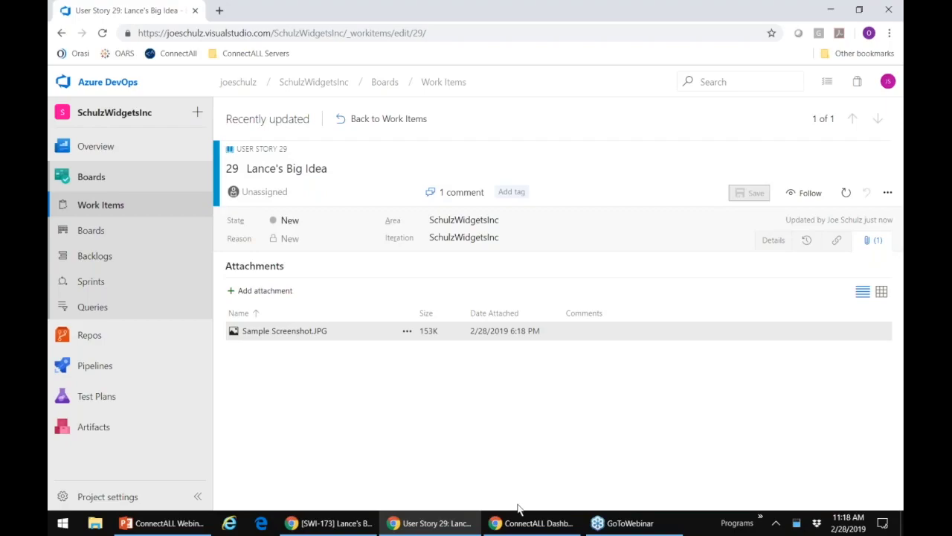
# Return to the ConnectALL dashboard and examine the sync activity for the updated record and the scheduled links
pyautogui.moveTo(538, 528)
pyautogui.click(569, 465)
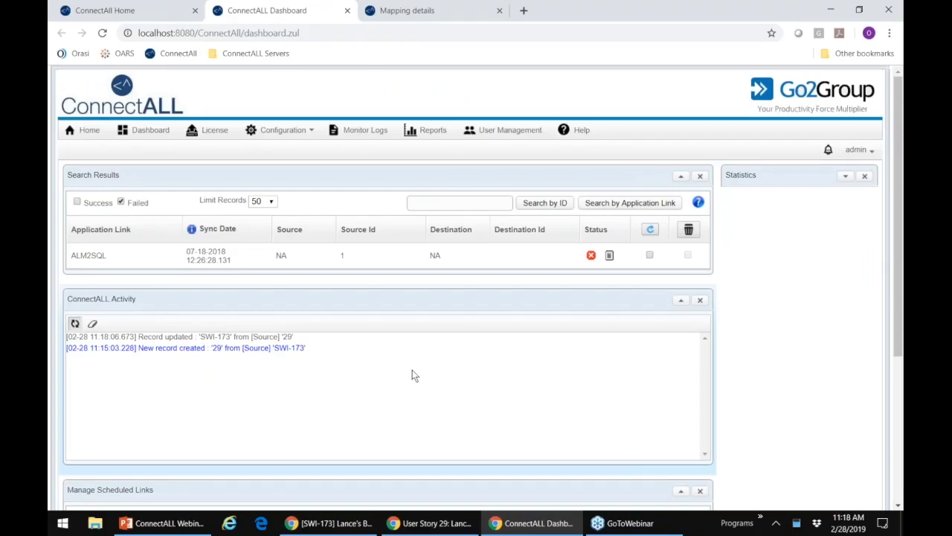
pyautogui.scroll(-2, 412, 370)
pyautogui.scroll(-1, 410, 352)
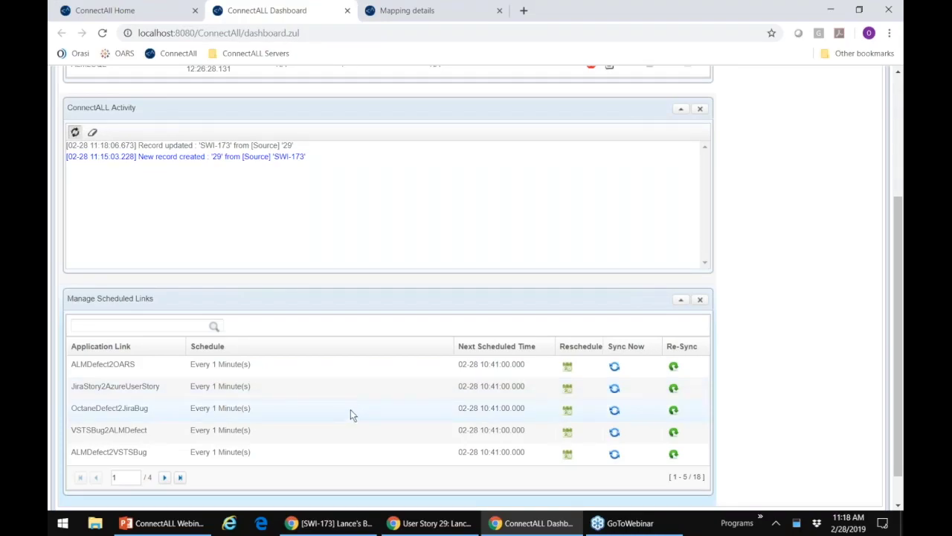
# Switch to Jira, refresh story SWI-173, and inspect its Azure DevOps ID, synced attachment and comment
pyautogui.click(331, 523)
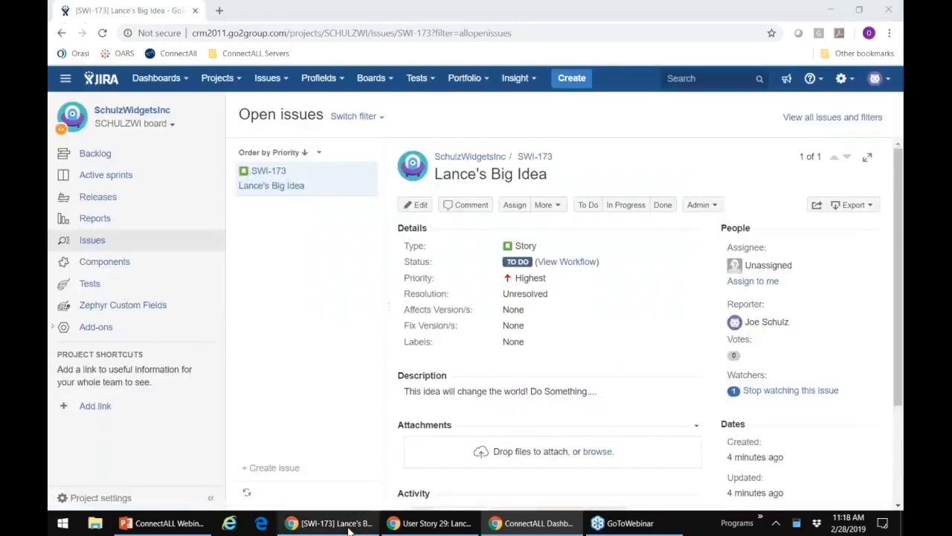
pyautogui.click(103, 33)
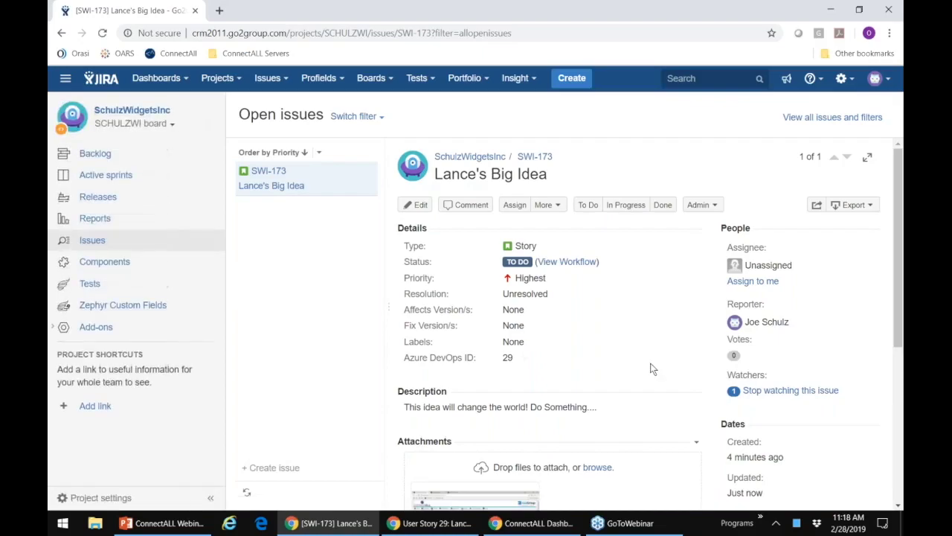
pyautogui.scroll(-1, 651, 365)
pyautogui.scroll(-3, 651, 366)
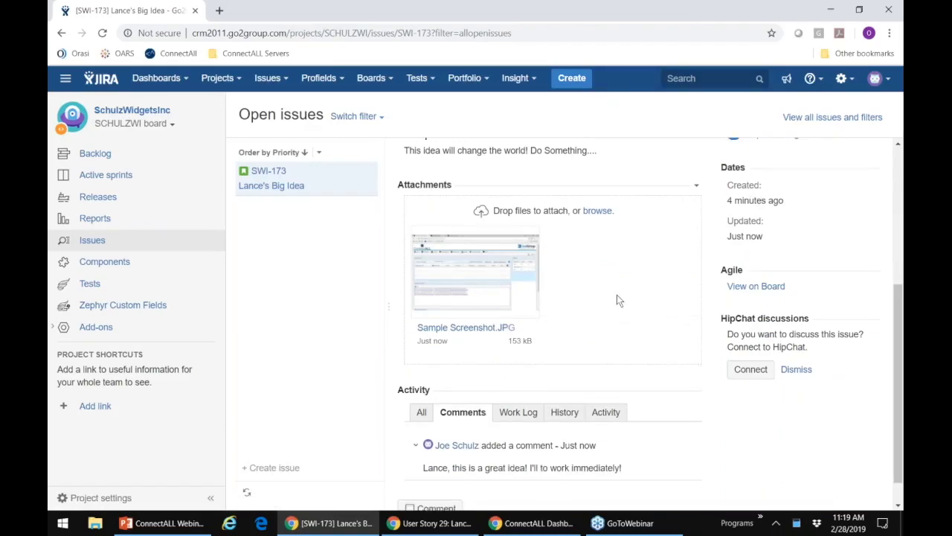
pyautogui.scroll(-1, 617, 297)
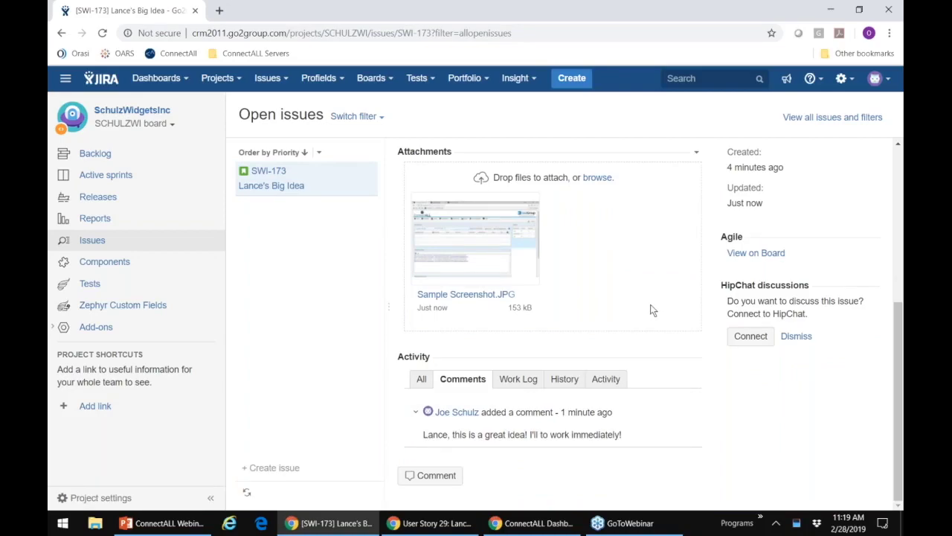
pyautogui.scroll(3, 651, 312)
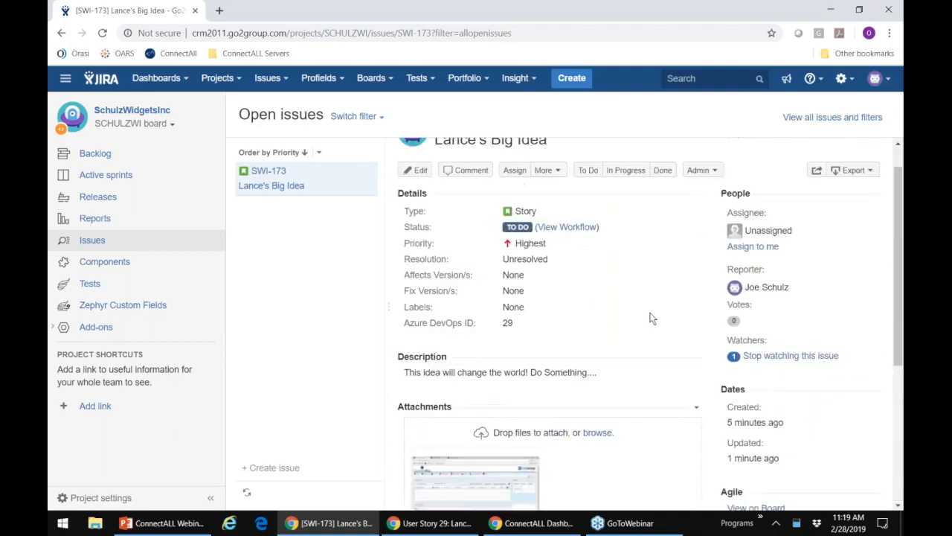
pyautogui.scroll(1, 651, 319)
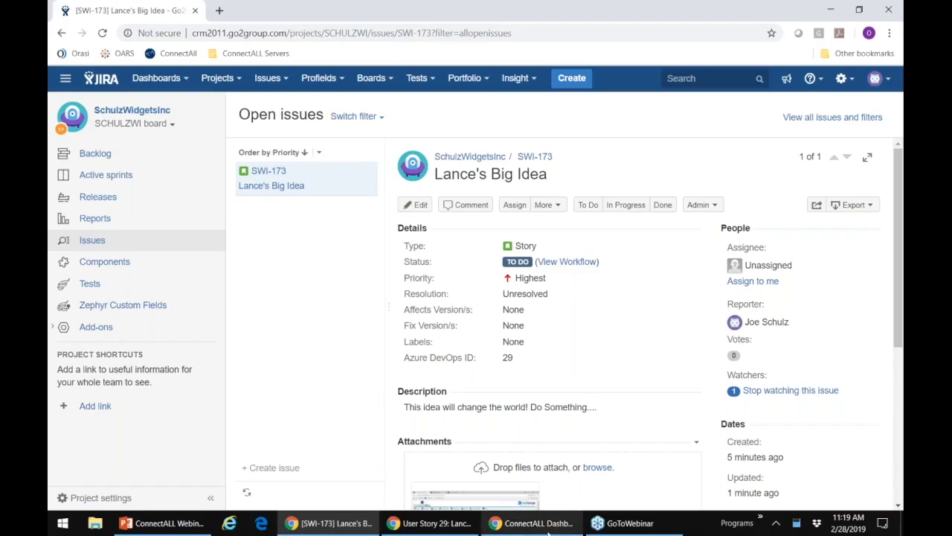
# Return to ConnectALL's JiraStory2AzureUserStory mapping details and examine the entity mapping's available issue types for JIRA and MSVSTSTFS
pyautogui.moveTo(548, 529)
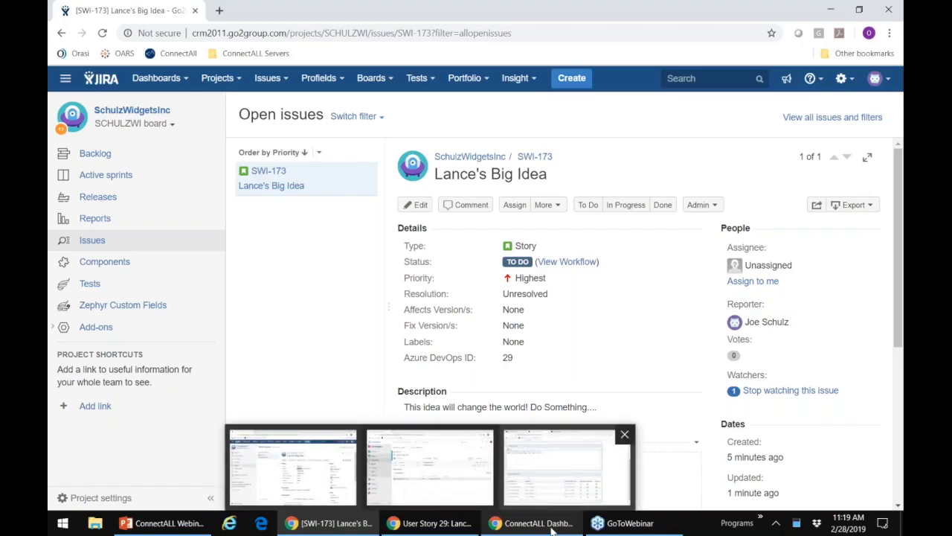
pyautogui.click(561, 510)
pyautogui.scroll(3, 332, 198)
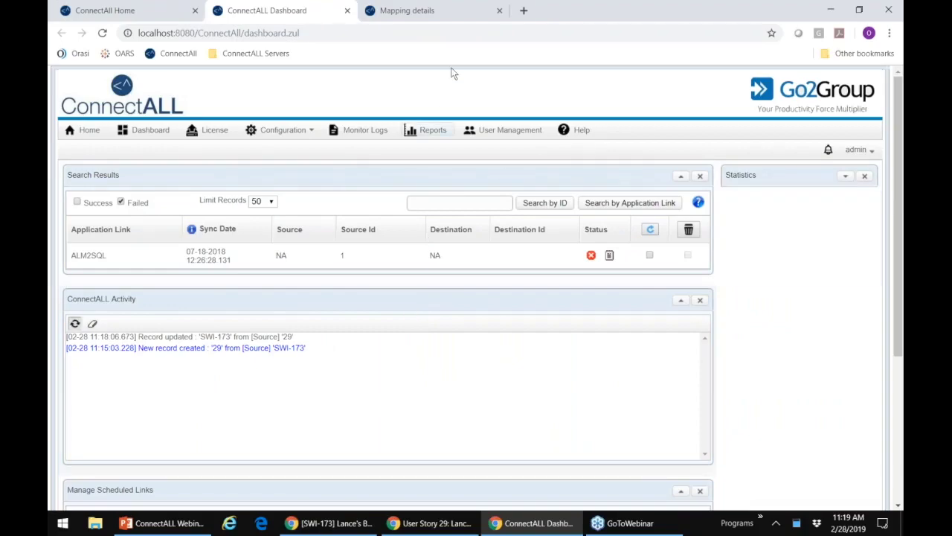
pyautogui.click(446, 16)
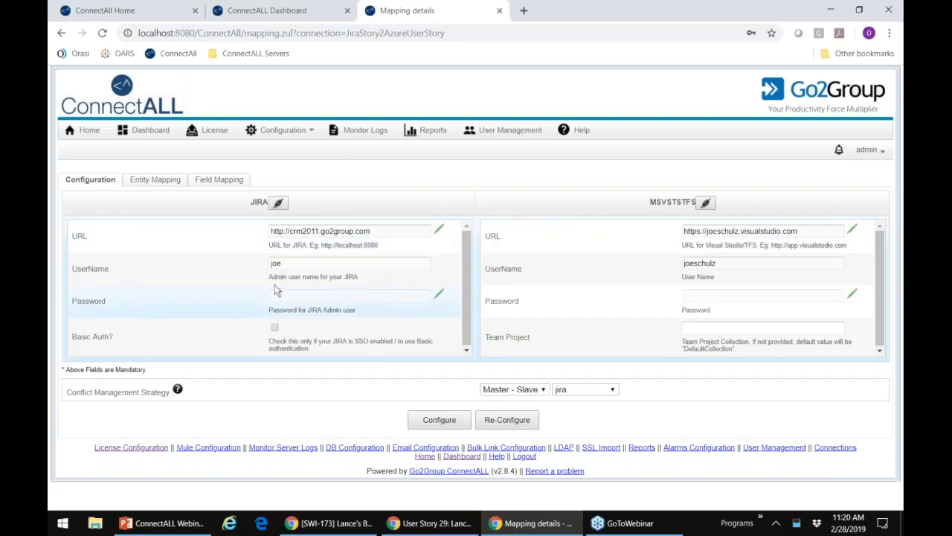
pyautogui.click(173, 186)
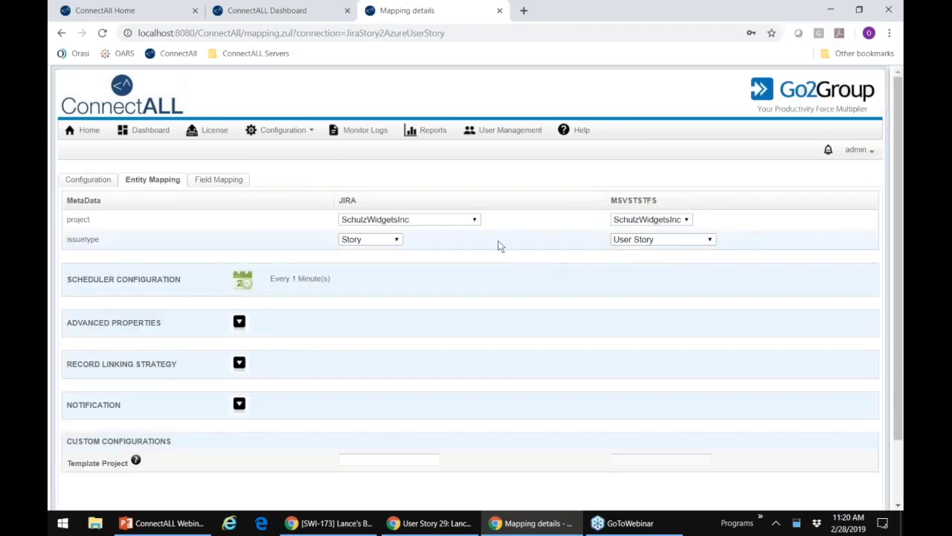
pyautogui.click(385, 239)
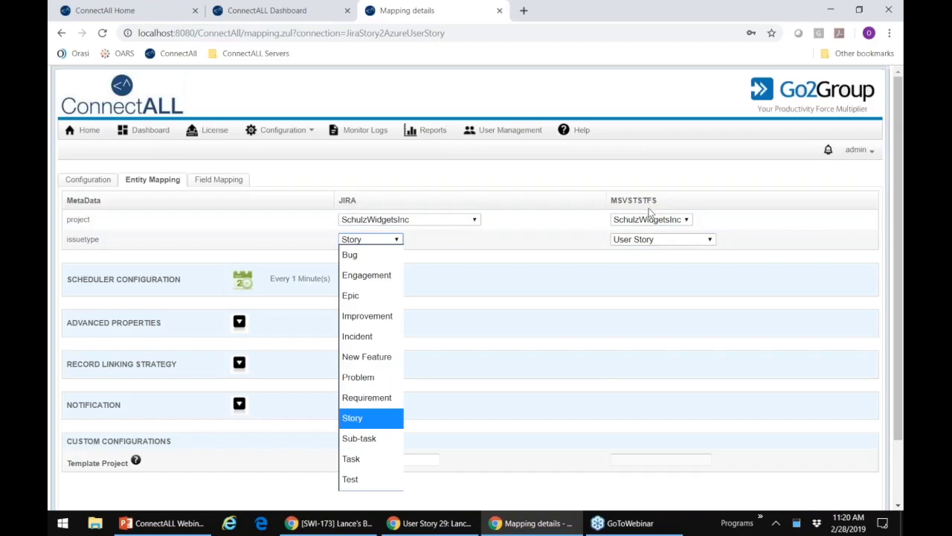
pyautogui.click(683, 244)
pyautogui.click(683, 244)
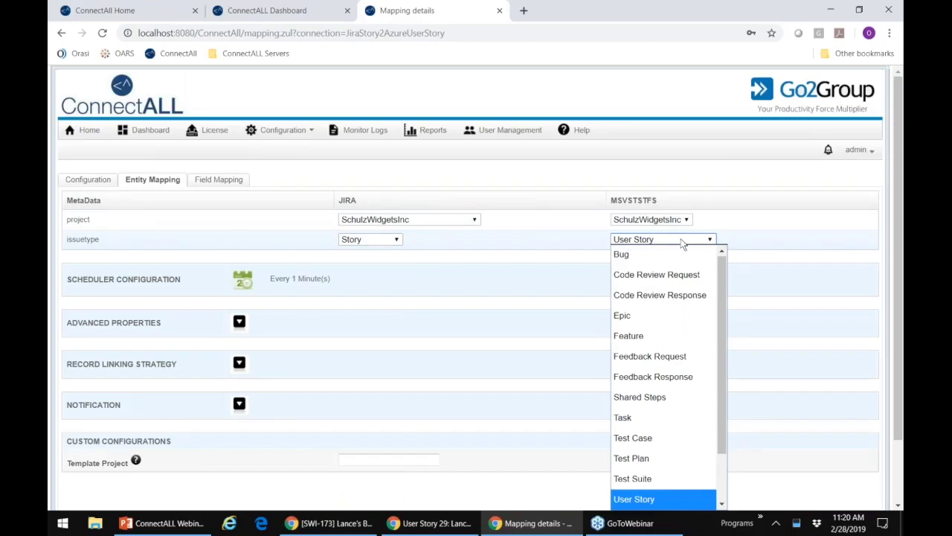
pyautogui.click(554, 257)
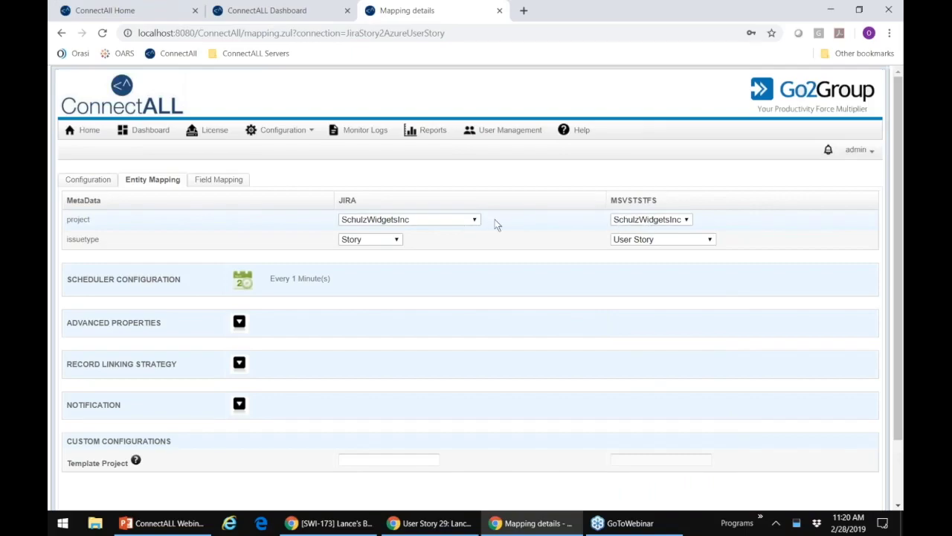
# Set the JIRA project in the entity mapping to All
pyautogui.click(438, 223)
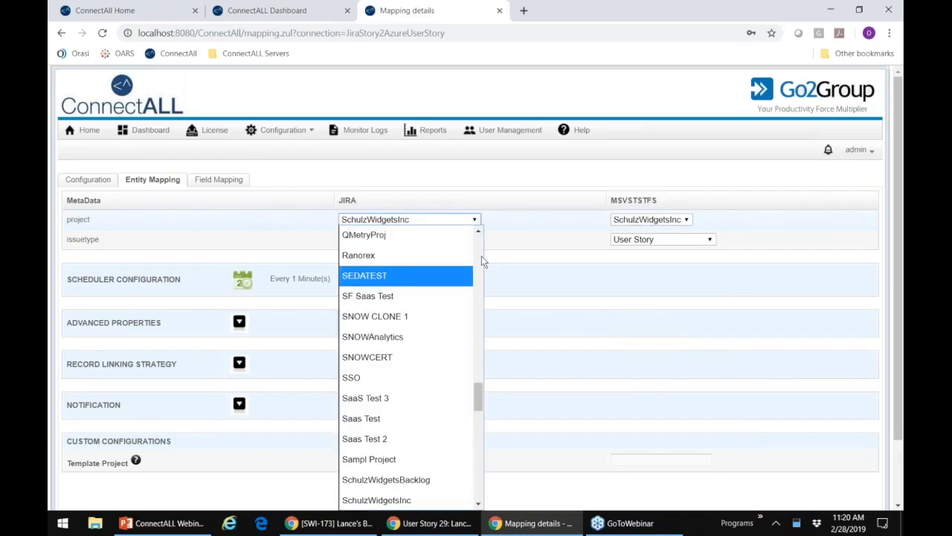
pyautogui.scroll(10, 480, 257)
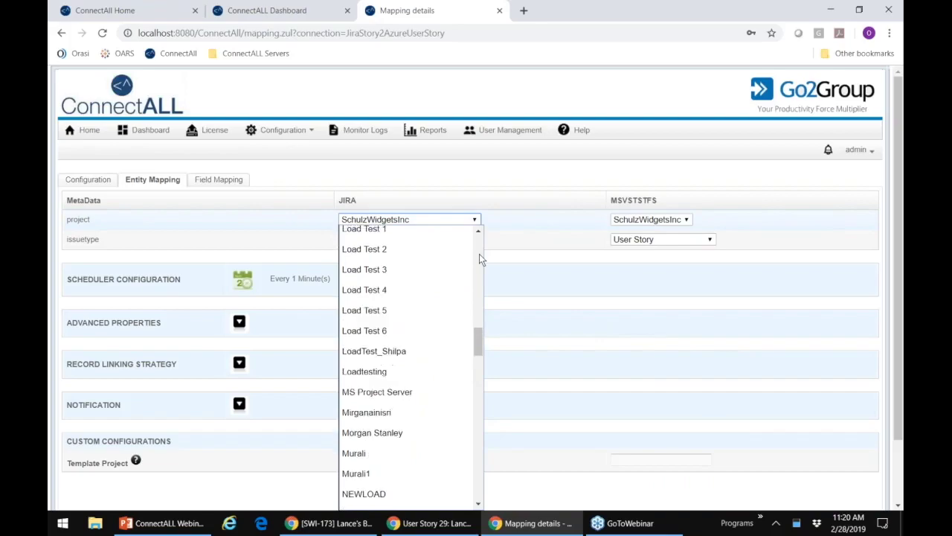
pyautogui.scroll(8, 479, 254)
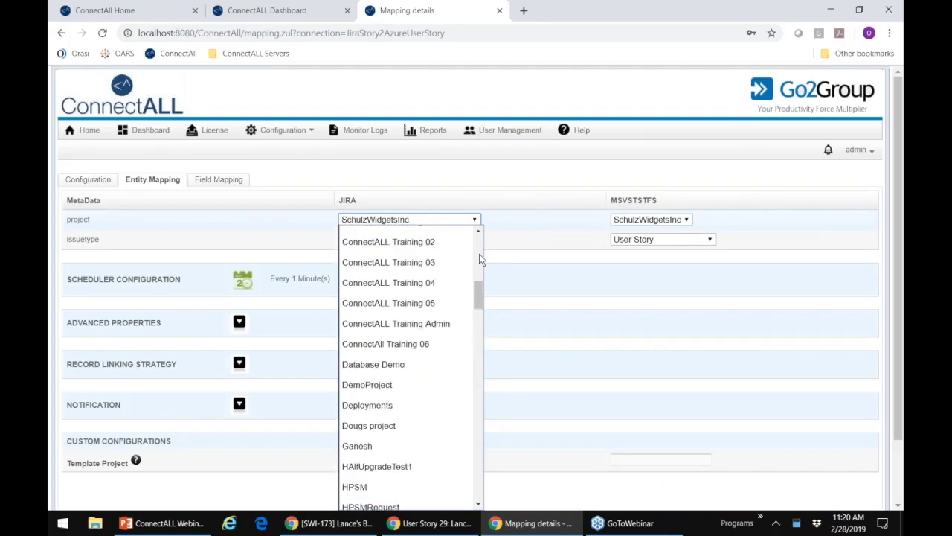
pyautogui.scroll(4, 478, 245)
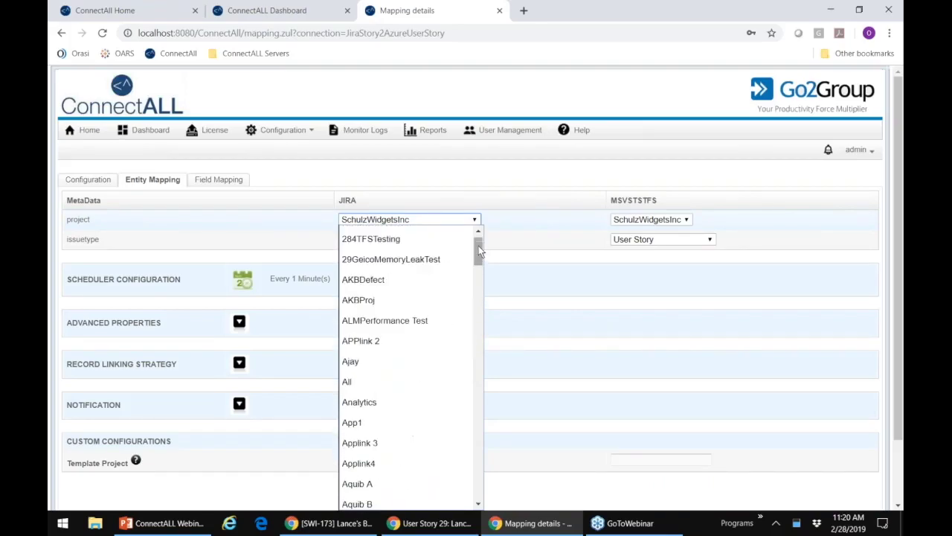
pyautogui.click(451, 391)
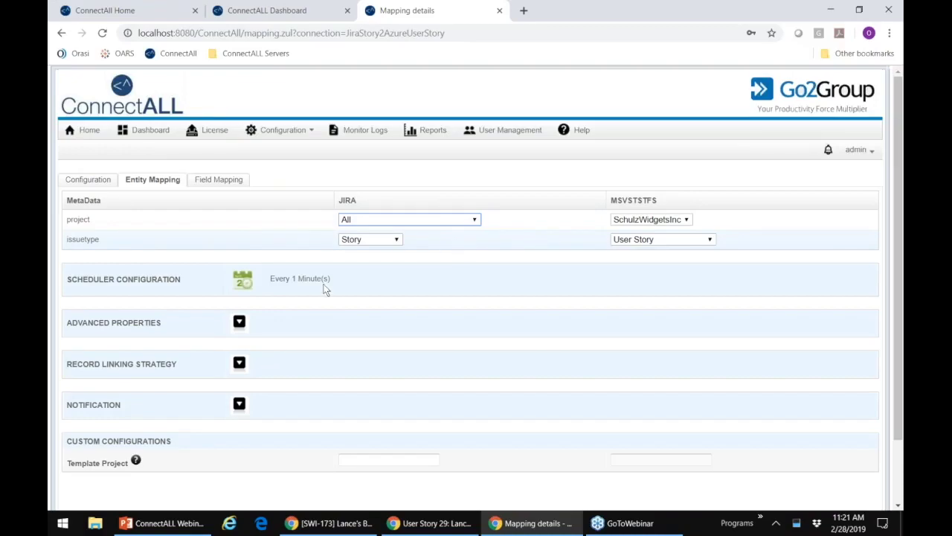
# Add a bidirectional field mapping between JIRA's ALM Identifier and Azure DevOps' Activated By
pyautogui.click(233, 190)
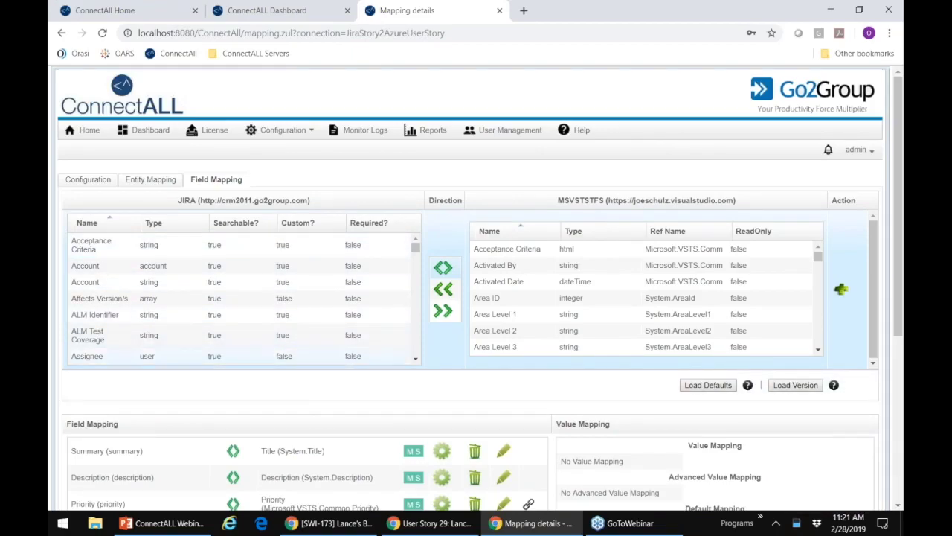
pyautogui.click(227, 318)
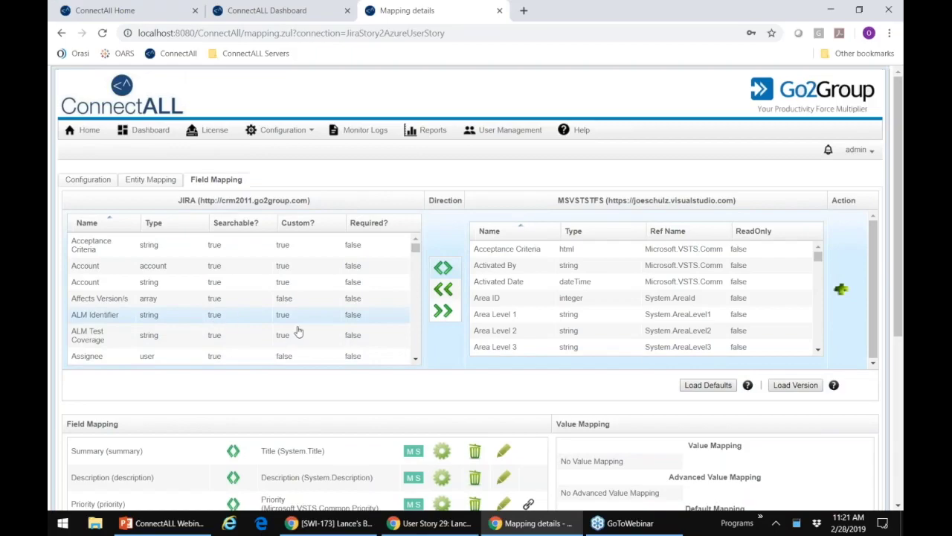
pyautogui.click(587, 266)
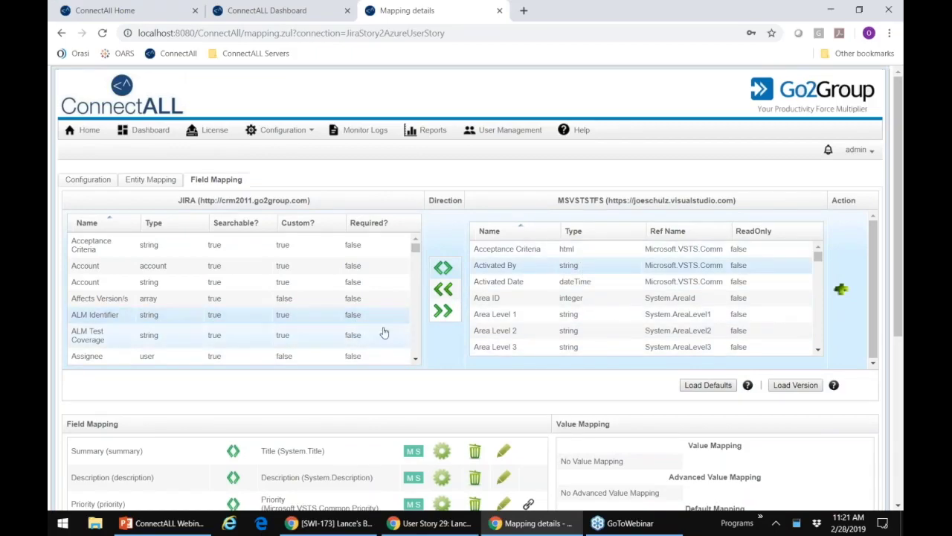
pyautogui.click(569, 265)
pyautogui.click(840, 291)
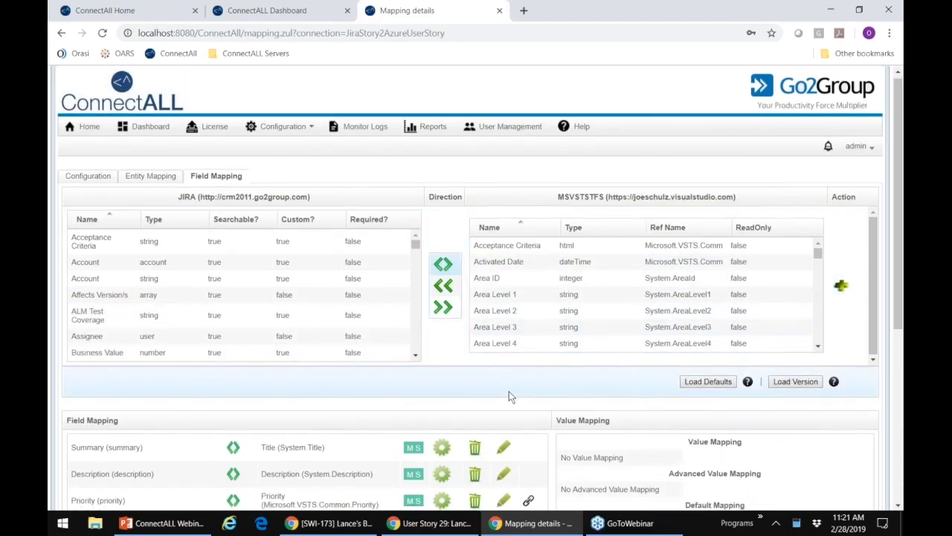
# Examine the sync directions of the Azure DevOps ID and Key rows in the field mapping list
pyautogui.scroll(-3, 509, 396)
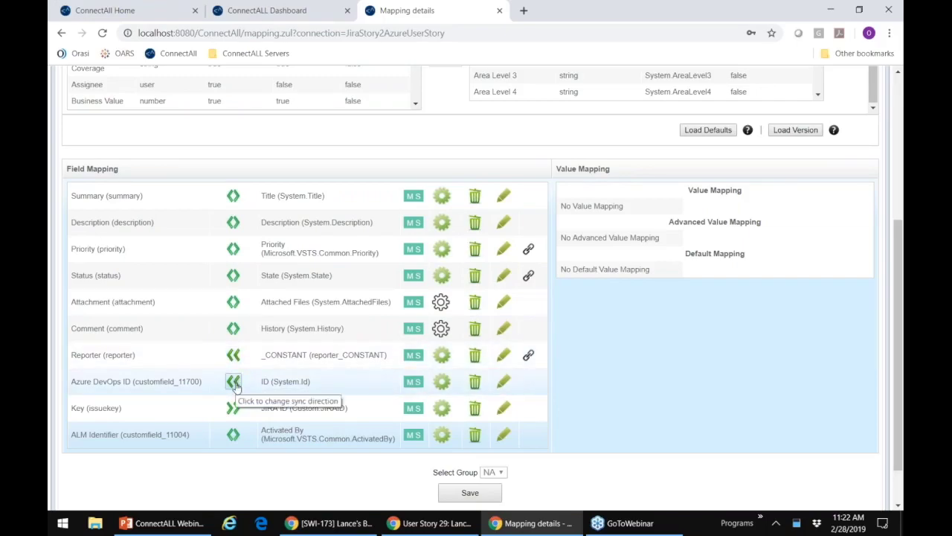
pyautogui.click(269, 384)
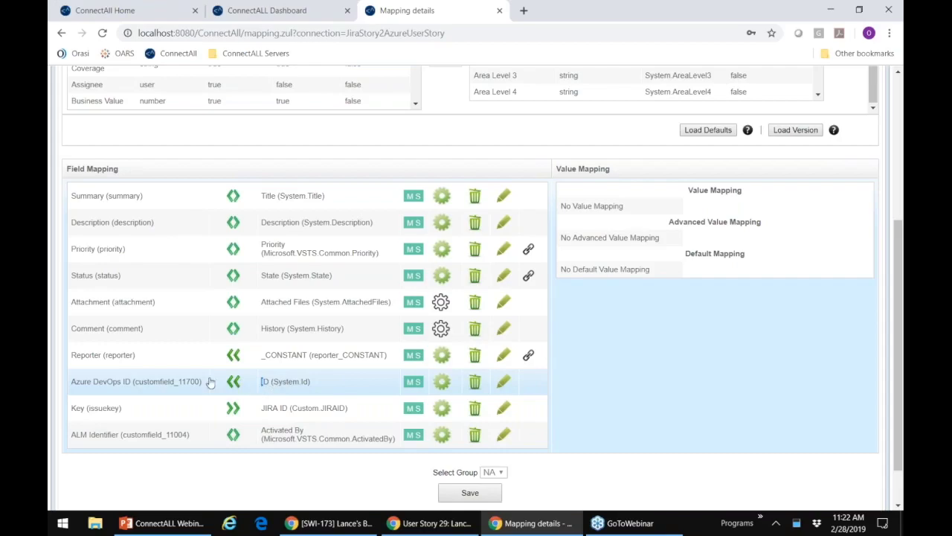
pyautogui.click(163, 413)
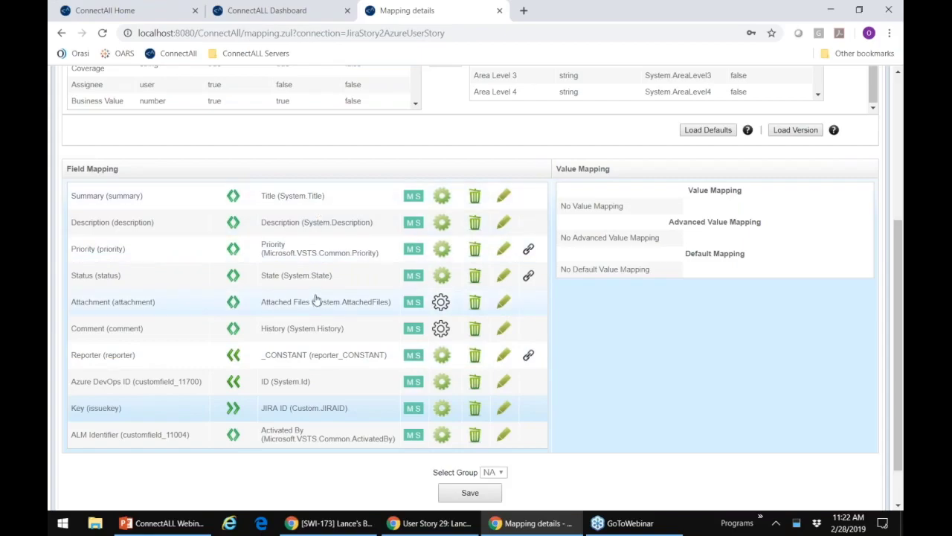
# Inspect the Priority field's value mappings and their editing dialog, leaving it without saving
pyautogui.click(529, 252)
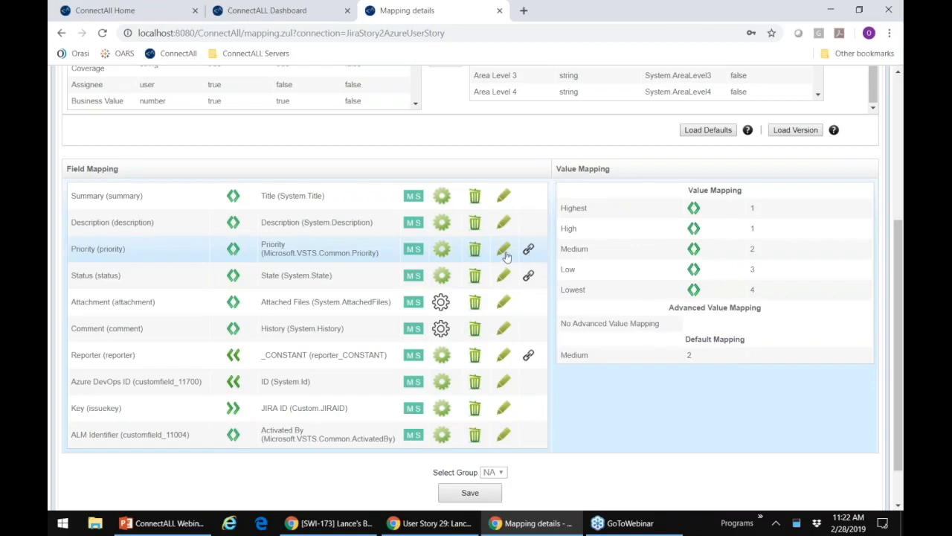
pyautogui.click(504, 250)
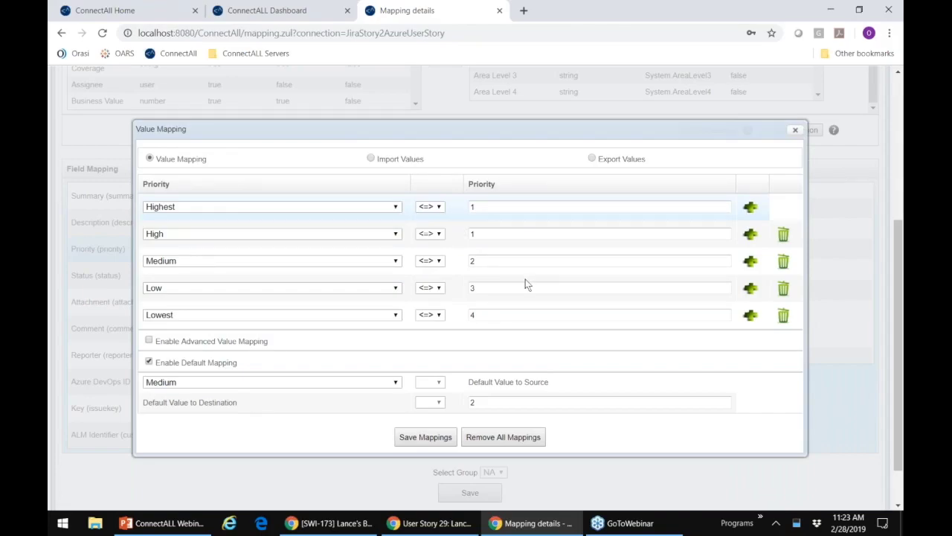
pyautogui.click(795, 132)
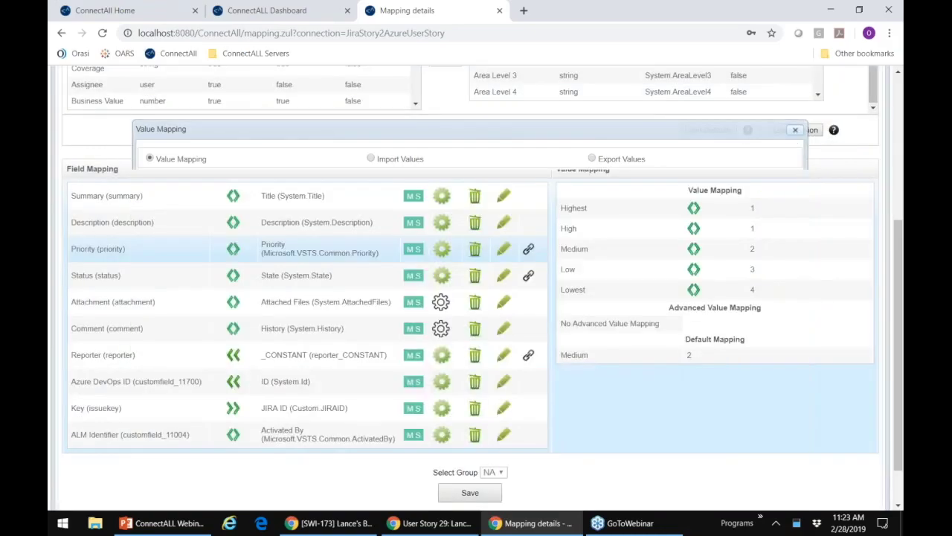
# Review the link's configuration, entity mapping and field mapping again, and select JiraStory2AzureUserStory among the saved links on the ConnectALL home page
pyautogui.scroll(2, 841, 161)
pyautogui.scroll(2, 97, 187)
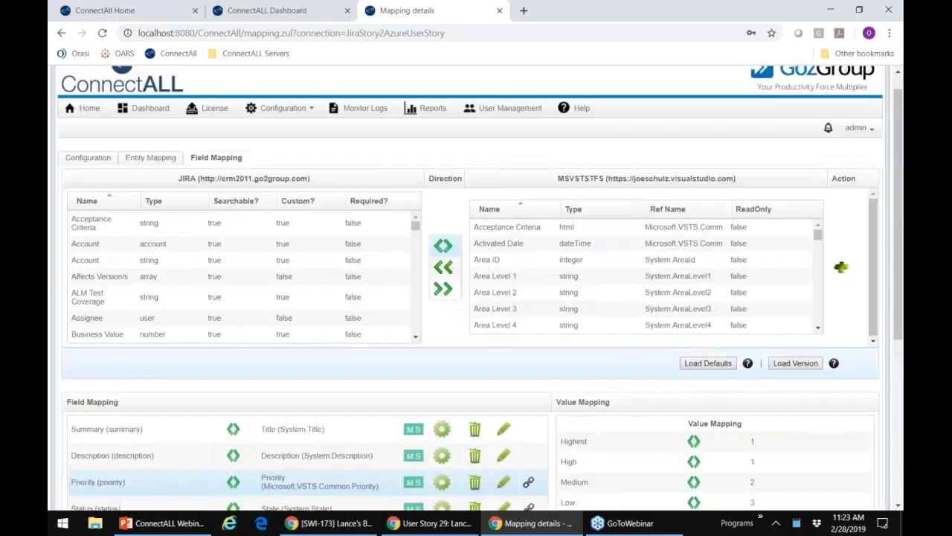
pyautogui.click(96, 184)
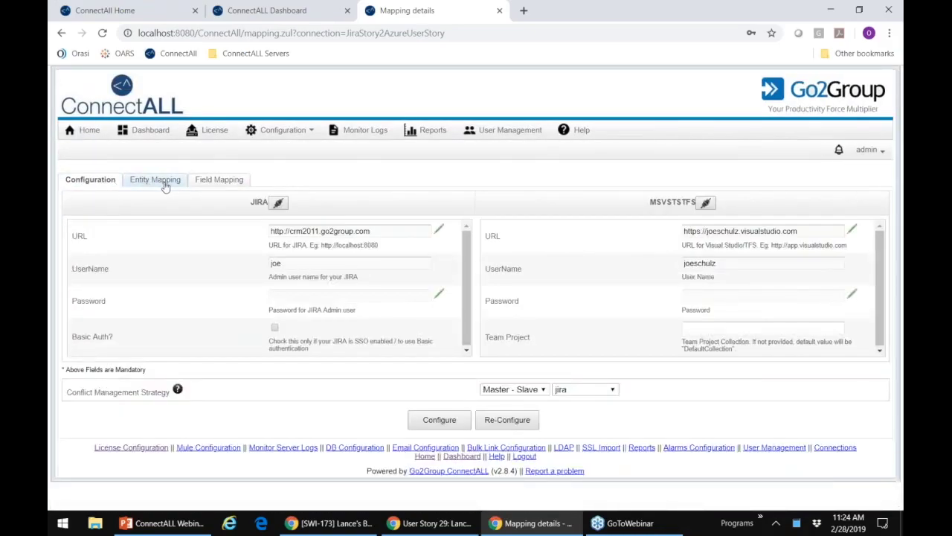
pyautogui.click(166, 186)
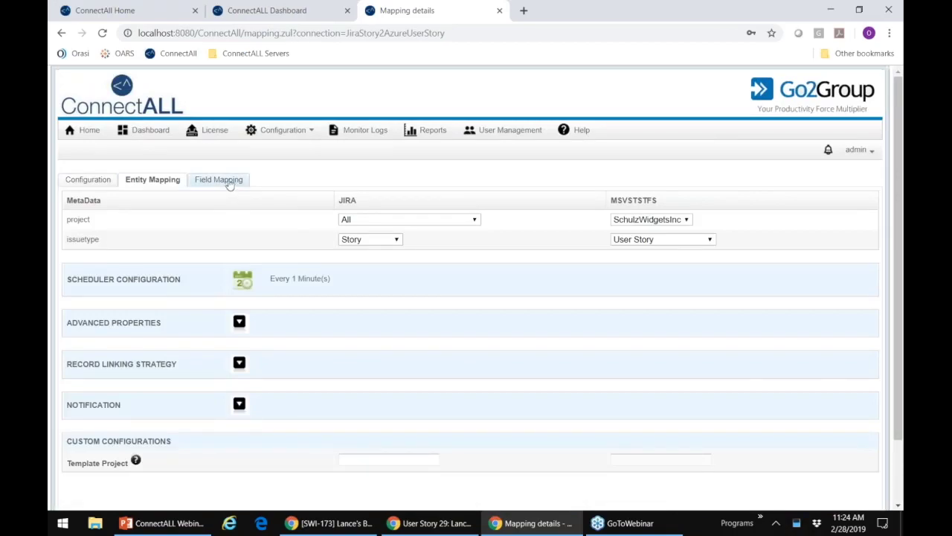
pyautogui.click(223, 181)
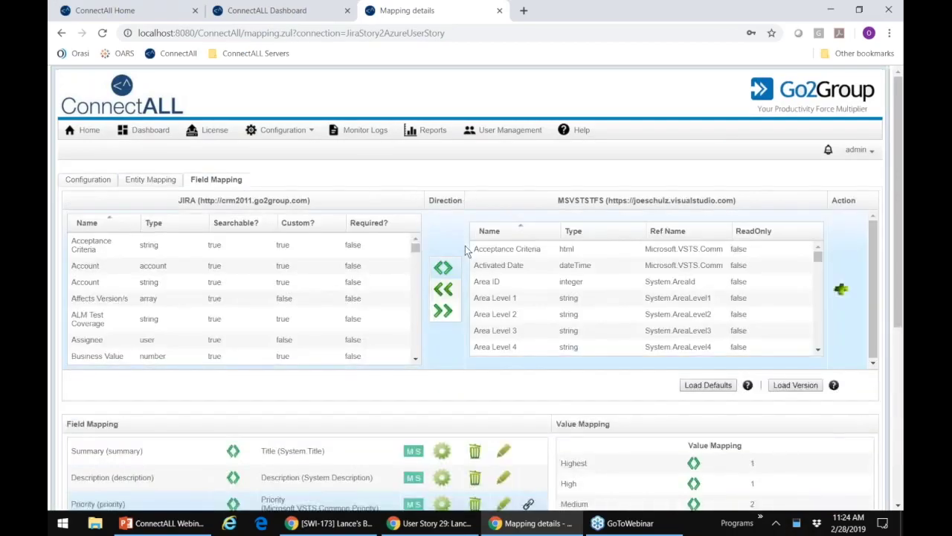
pyautogui.click(162, 15)
pyautogui.click(621, 316)
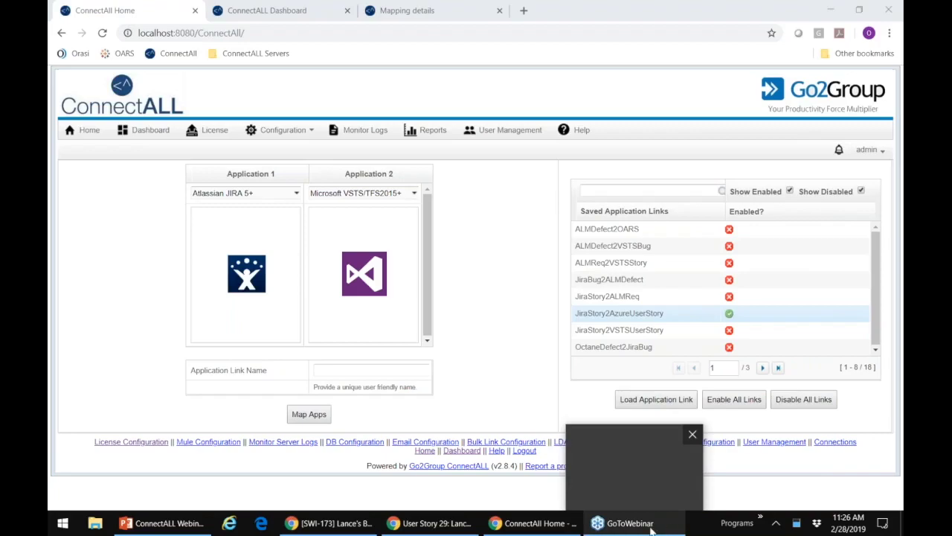
# Switch to the ConnectALL Webinar presentation in PowerPoint, start the slide show from slide 11, and advance to the Questions slide
pyautogui.moveTo(173, 525)
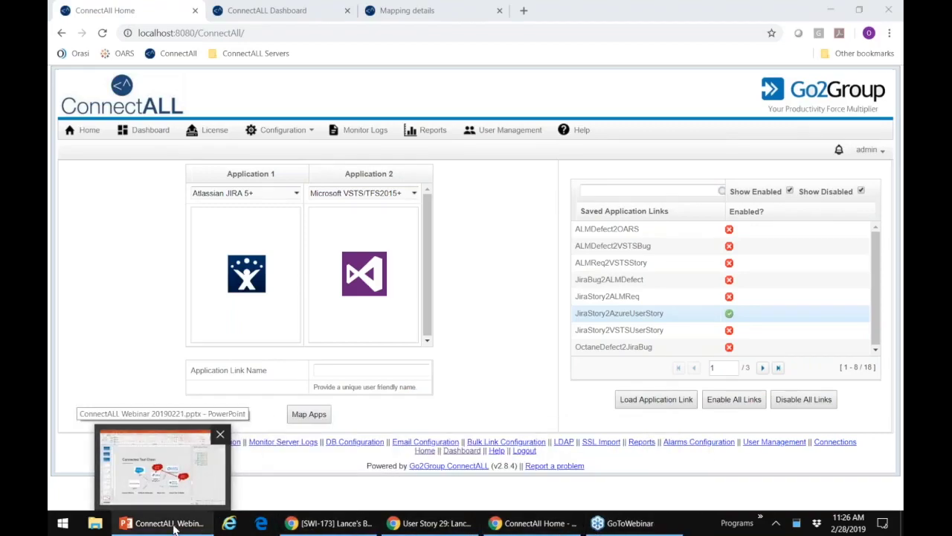
pyautogui.click(172, 523)
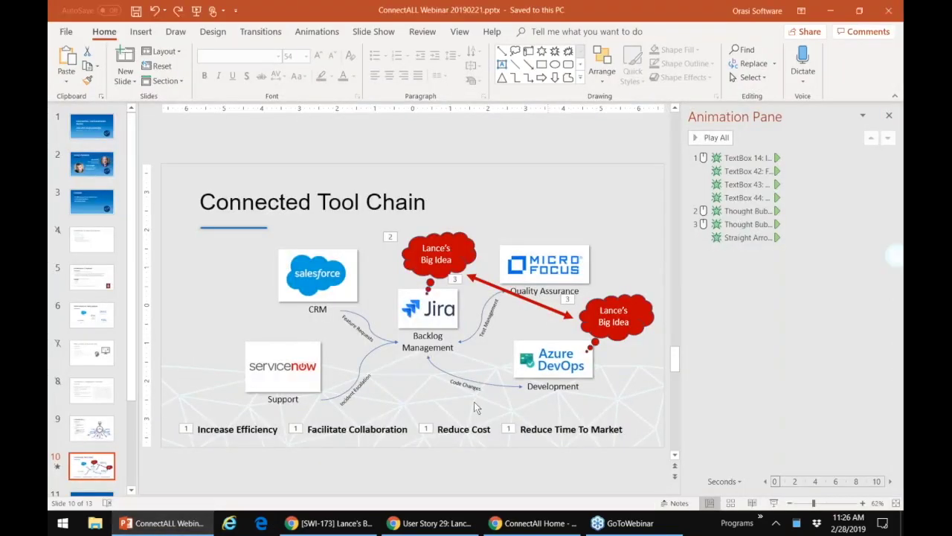
pyautogui.scroll(-1, 108, 387)
pyautogui.press('Down')
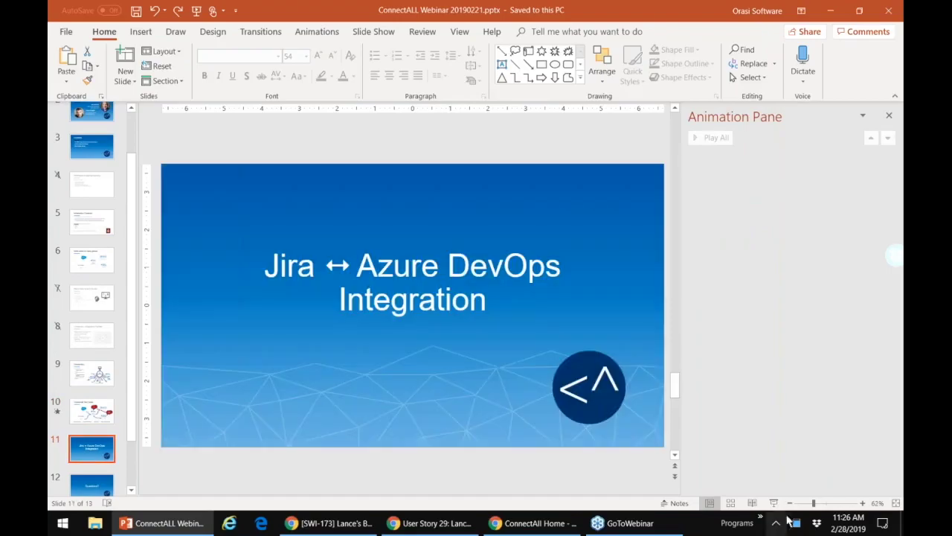
pyautogui.click(772, 505)
pyautogui.click(626, 393)
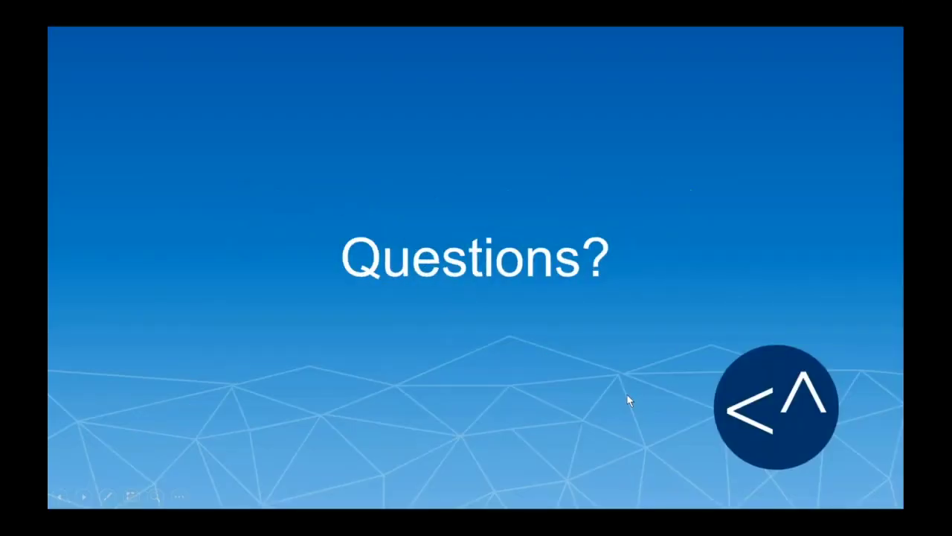